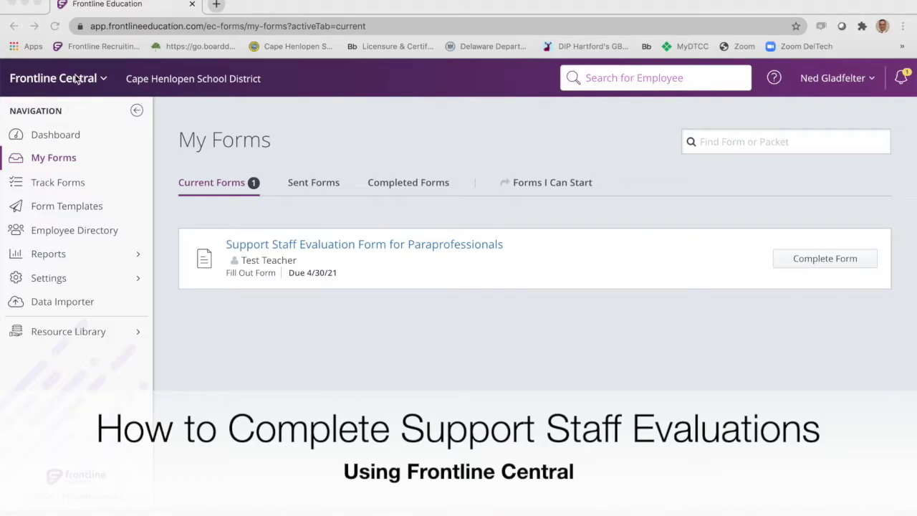
Start the paraprofessional evaluation and enter both names, job title Para and school HOB.
left_click(103, 80)
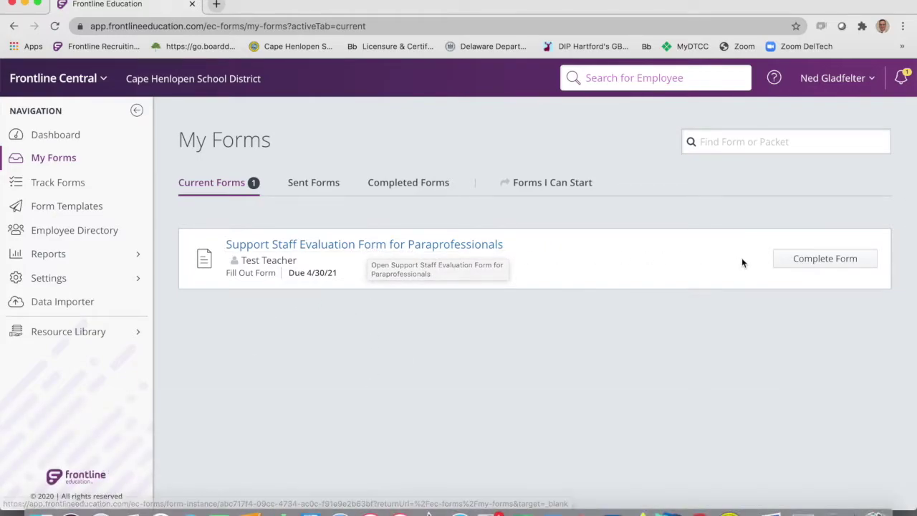
left_click(810, 261)
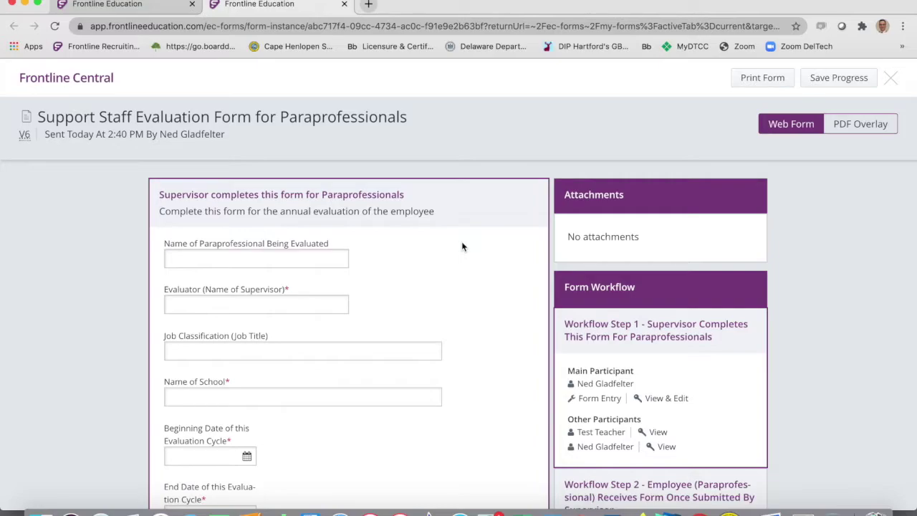
scroll(462, 247, "down", 1)
left_click(248, 252)
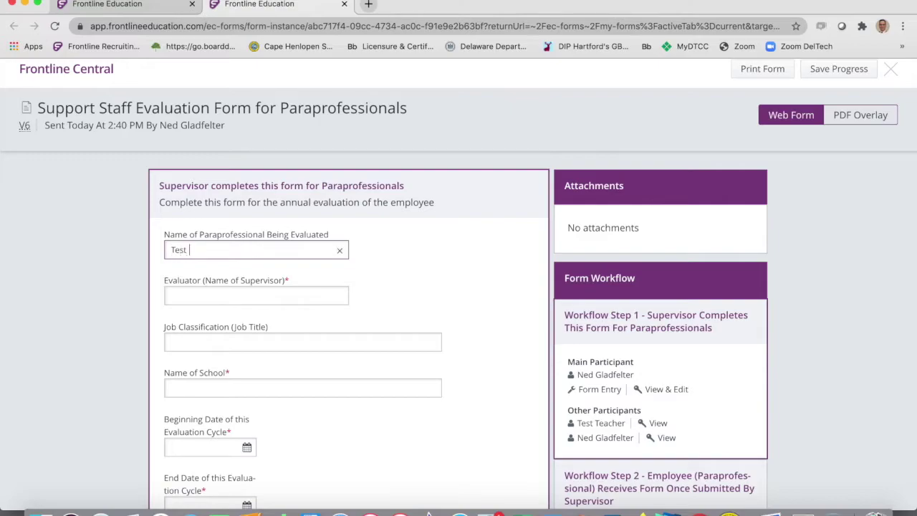
left_click(204, 293)
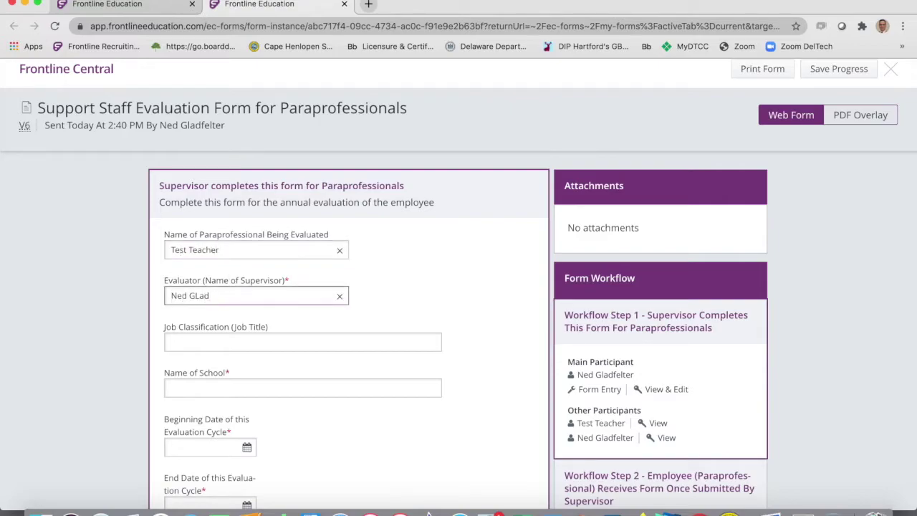
left_click(202, 341)
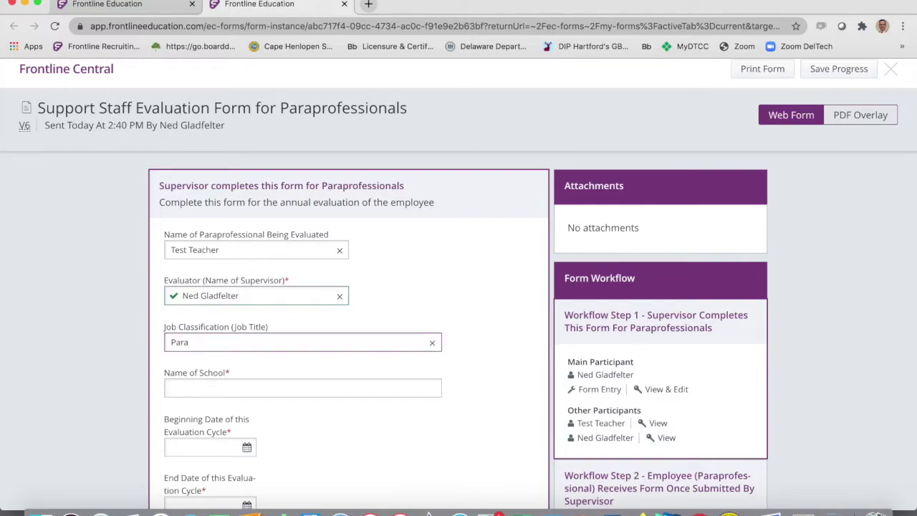
left_click(204, 388)
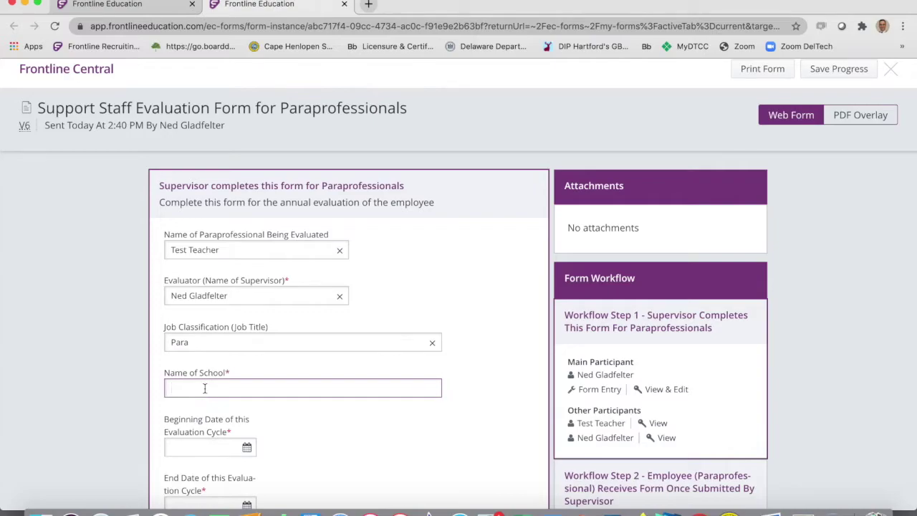
type("HOB")
Set the evaluation cycle dates to 10/01/2020 through 10/17/2020.
scroll(294, 403, "down", 3)
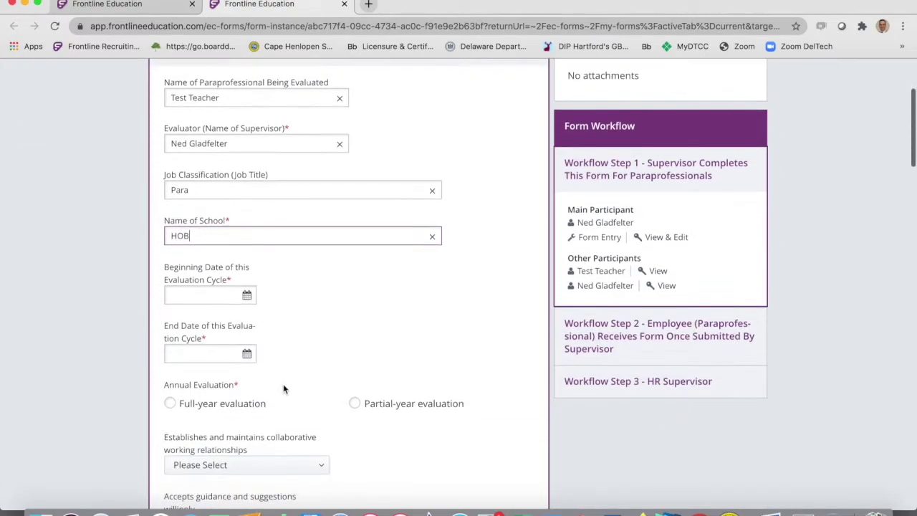
left_click(247, 296)
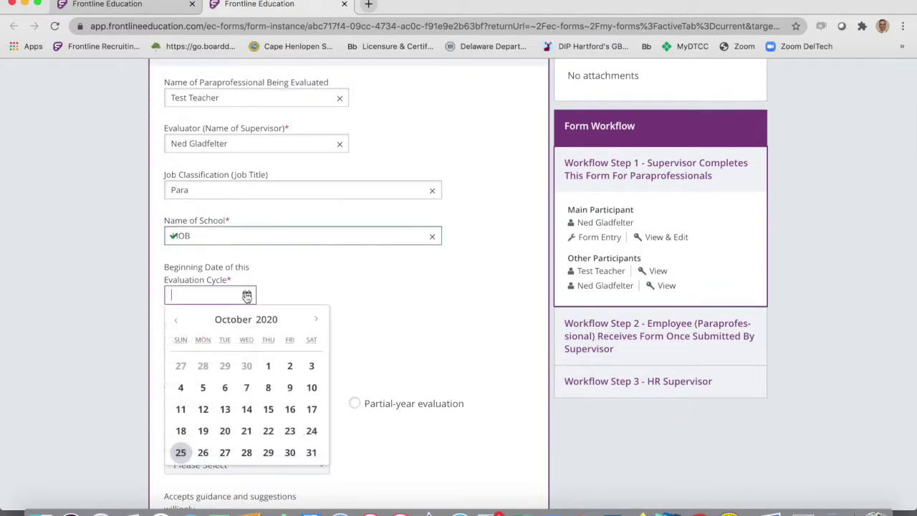
left_click(266, 367)
left_click(232, 356)
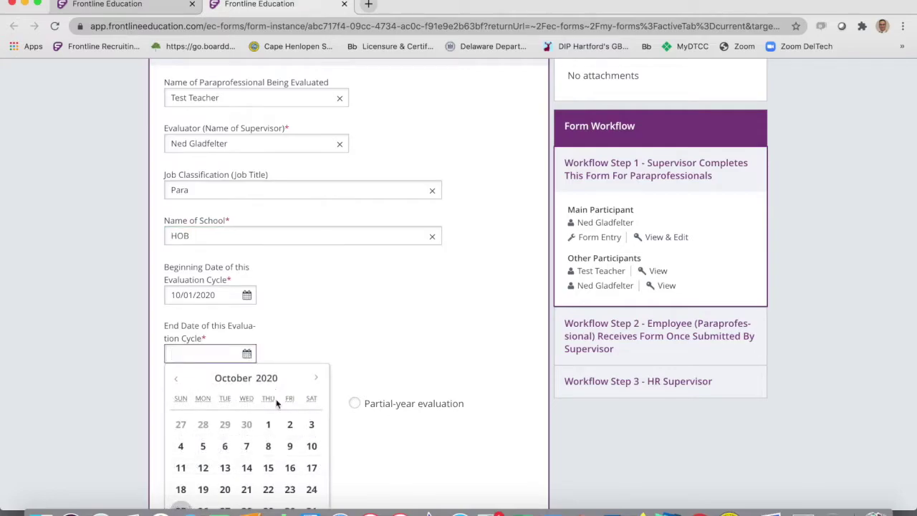
left_click(311, 467)
scroll(392, 324, "down", 3)
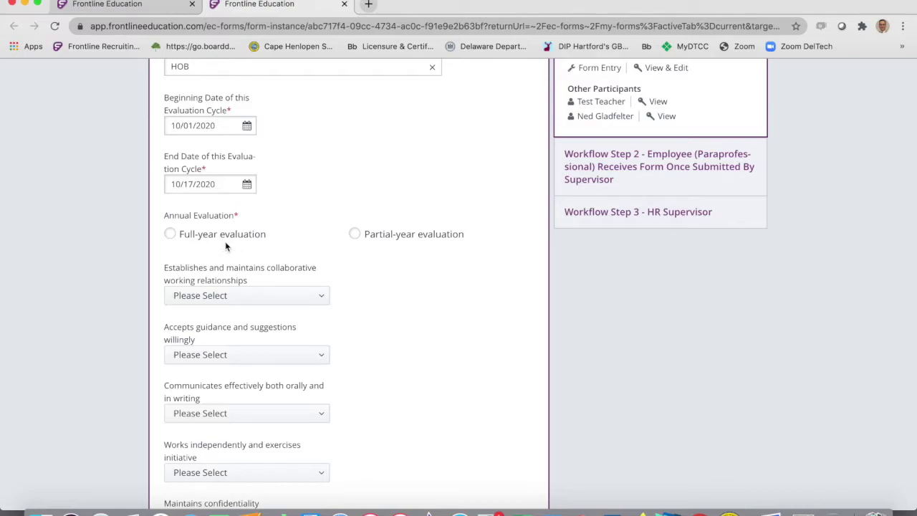
Select Full-year evaluation under Annual Evaluation.
left_click(171, 233)
scroll(389, 291, "down", 2)
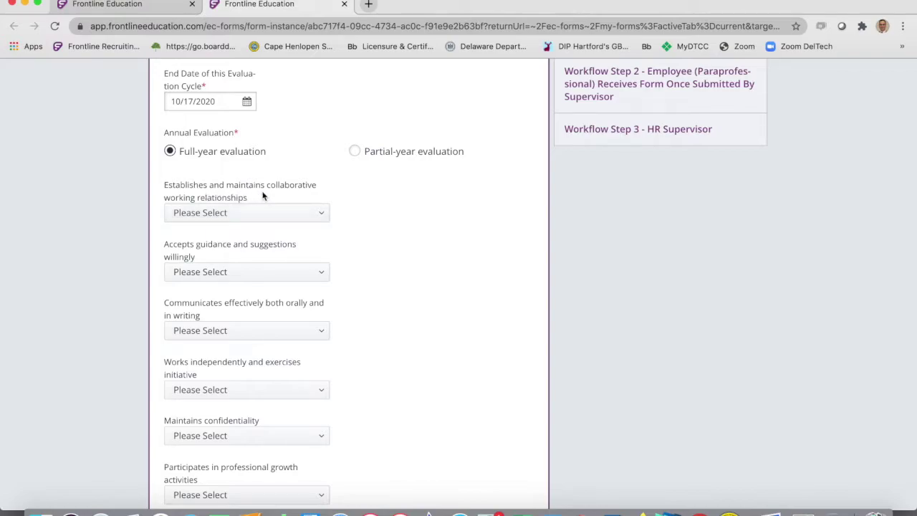
left_click(321, 214)
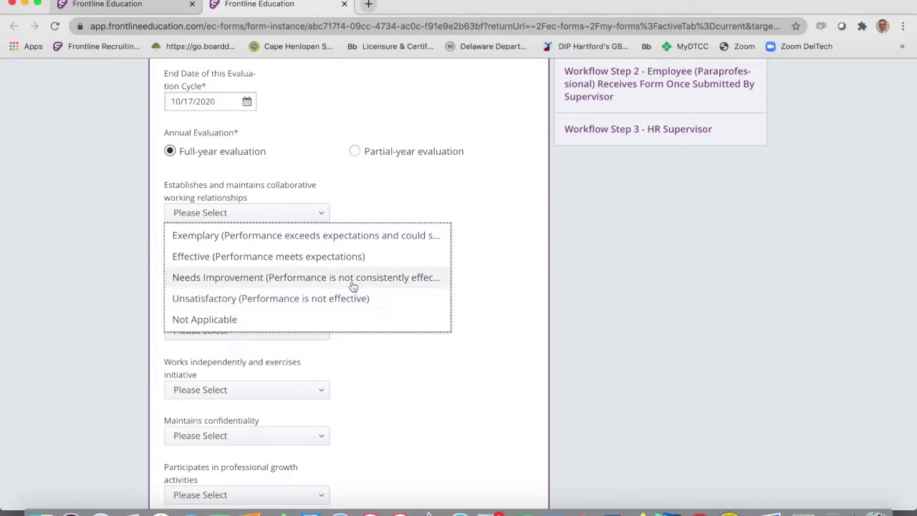
Rate the first six areas: Effective, Needs Improvement, Effective, Unsatisfactory, Needs Improvement, Effective.
left_click(187, 255)
left_click(291, 274)
left_click(294, 336)
scroll(367, 344, "down", 3)
left_click(317, 181)
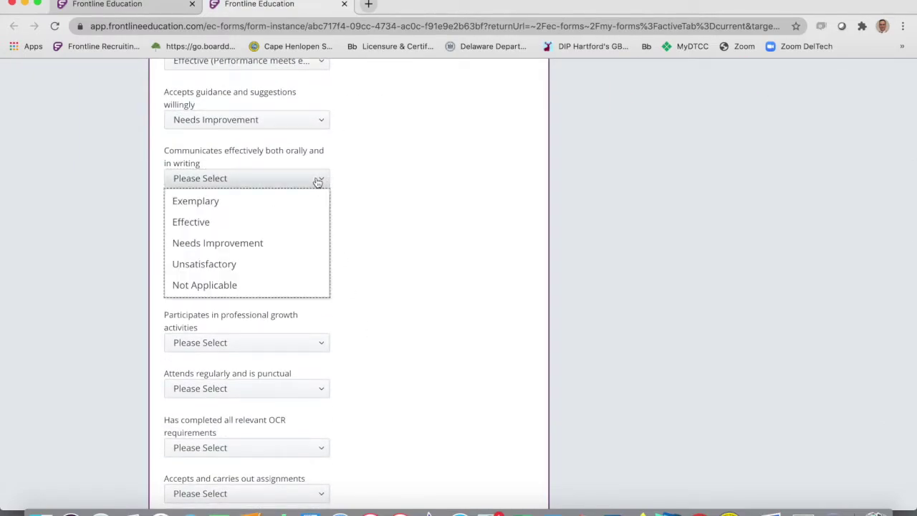
left_click(262, 222)
left_click(297, 239)
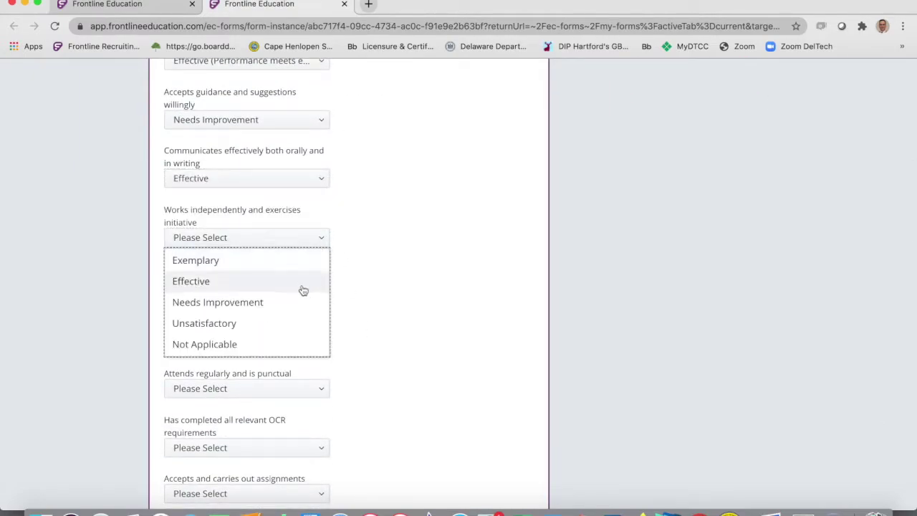
left_click(293, 323)
left_click(319, 283)
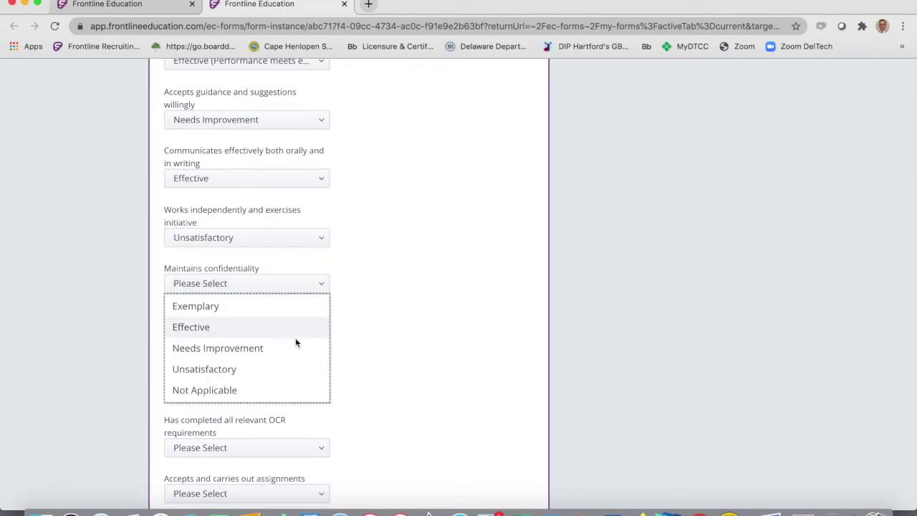
left_click(296, 347)
left_click(321, 342)
left_click(261, 384)
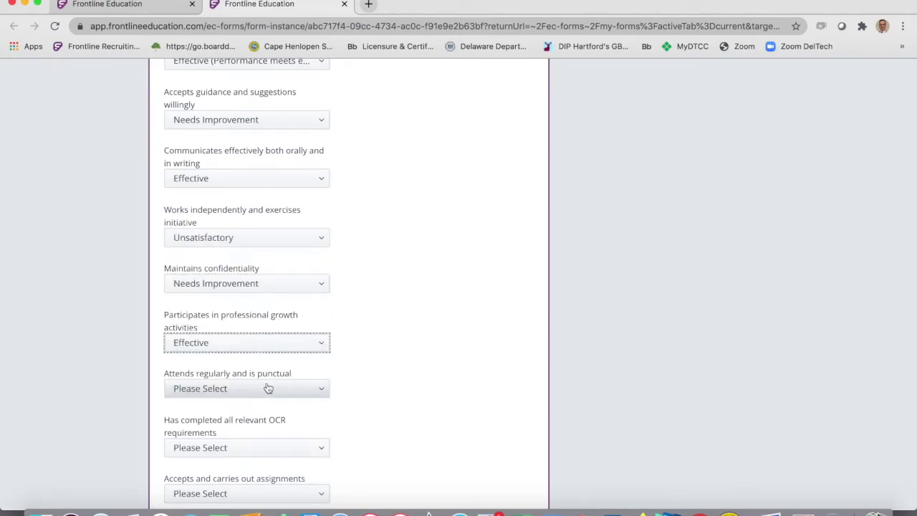
Rate attendance Effective, OCR Needs Improvement, accepting assignments Exemplary, willingness to learn Effective.
scroll(307, 381, "down", 3)
left_click(313, 255)
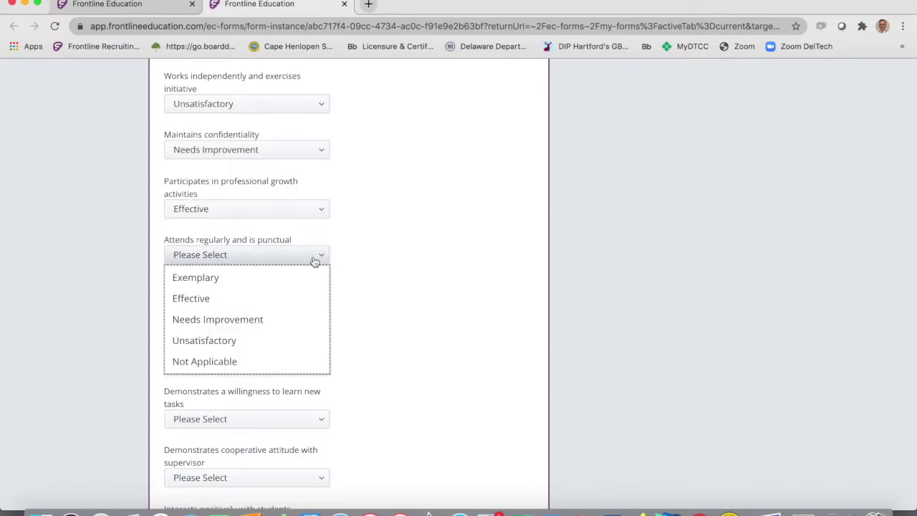
left_click(293, 301)
left_click(320, 315)
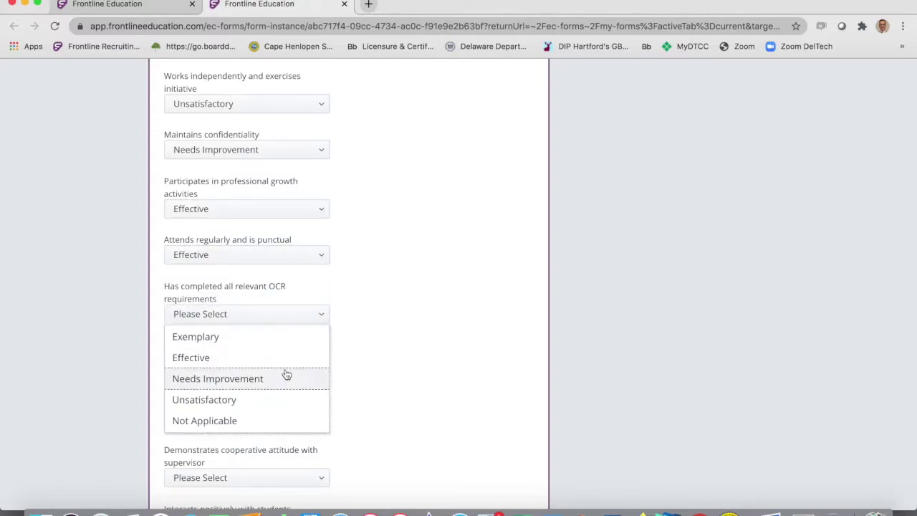
left_click(285, 374)
left_click(316, 360)
left_click(315, 381)
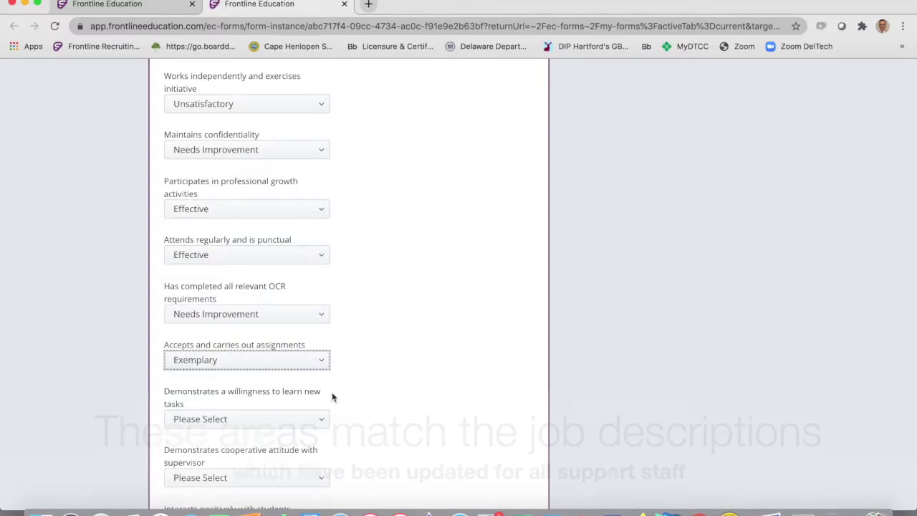
scroll(332, 397, "down", 3)
left_click(305, 289)
left_click(293, 331)
Rate cooperative attitude Effective, interacting with students Needs Improvement, assisting students Not Applicable.
scroll(366, 321, "down", 3)
left_click(319, 230)
left_click(303, 273)
left_click(296, 278)
left_click(290, 340)
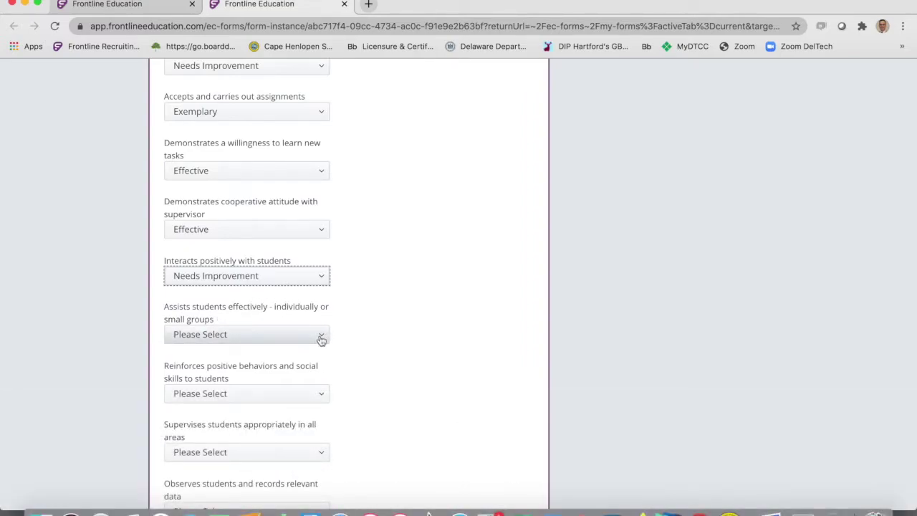
left_click(320, 335)
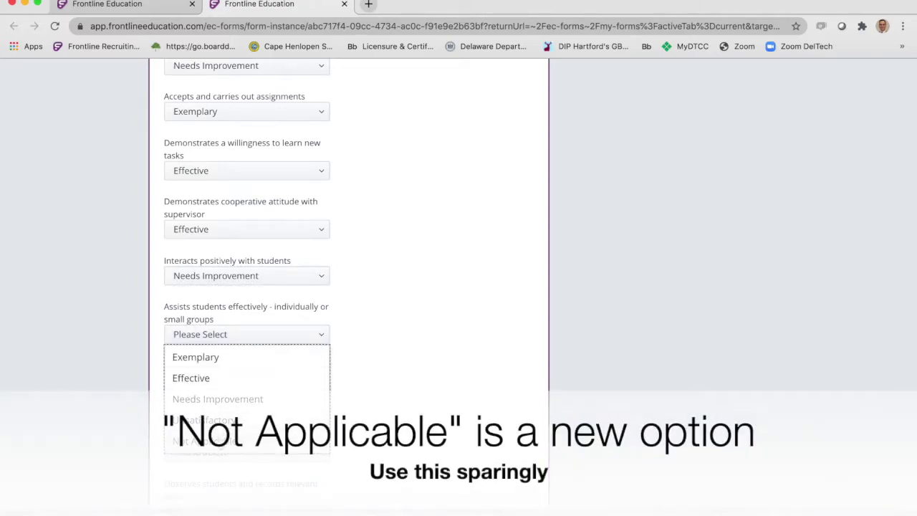
left_click(200, 442)
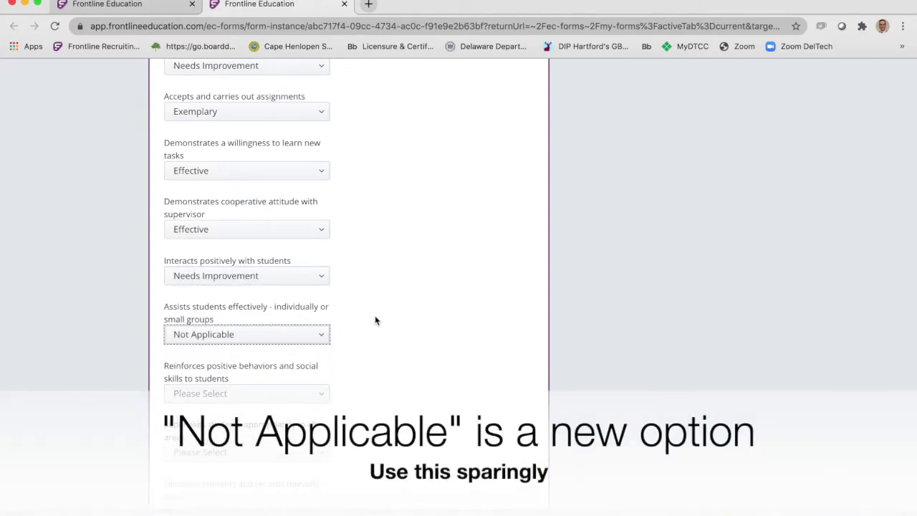
Rate reinforcing behaviors Effective, supervising Needs Improvement, observing and recording data Effective.
scroll(374, 315, "down", 2)
left_click(323, 251)
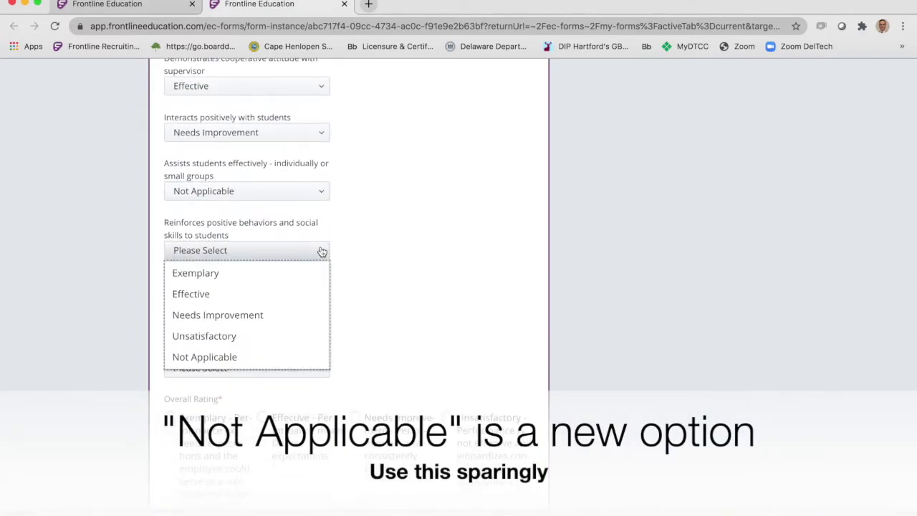
left_click(273, 297)
left_click(322, 309)
left_click(253, 373)
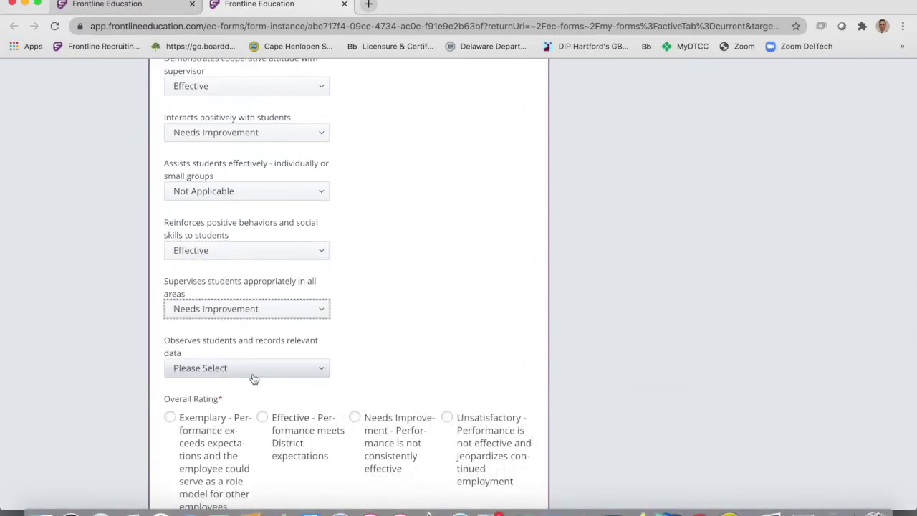
left_click(321, 368)
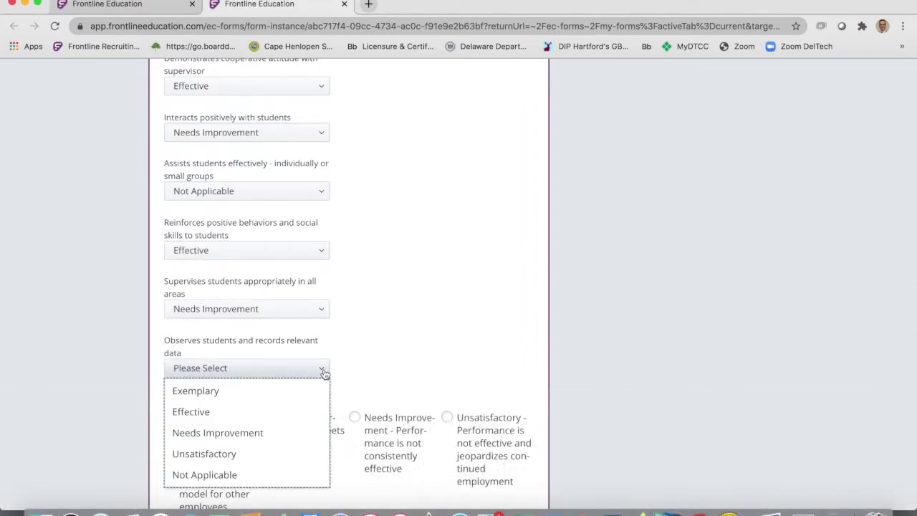
left_click(241, 411)
scroll(436, 332, "down", 2)
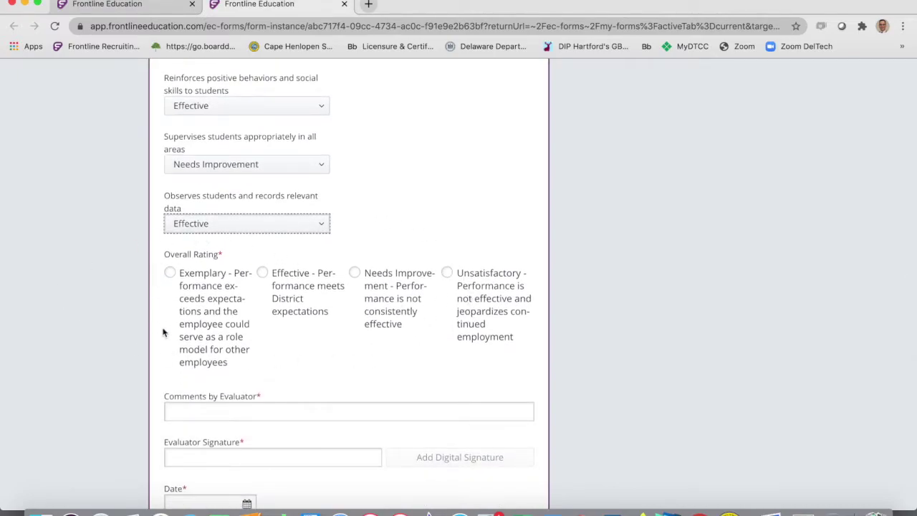
Set the Overall Rating to Effective and type the evaluator's comments on the paraprofessional.
left_click(263, 272)
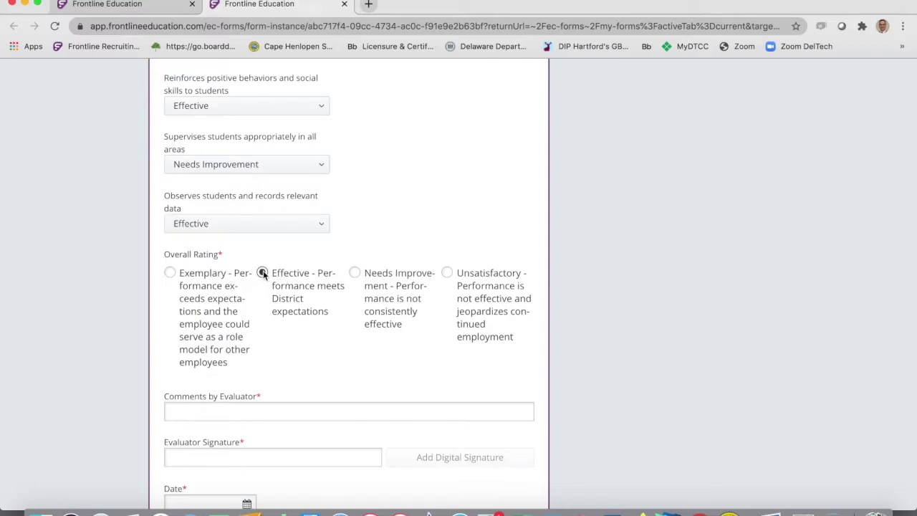
scroll(293, 336, "down", 3)
left_click(209, 287)
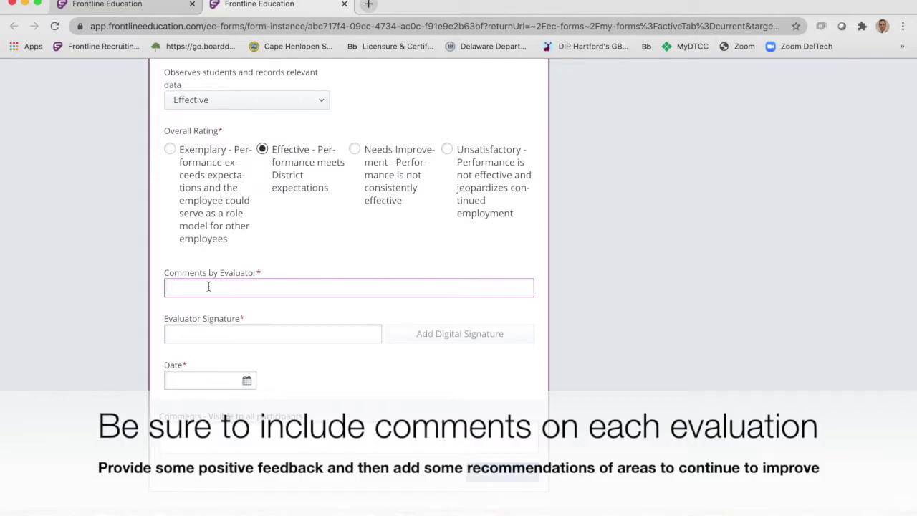
type("The paraprofessional does aa;dskfj;lasdjf;dsajfl;kdsajfkldsj;lkfjsad;klfjdas;klfjadslk;jflds;")
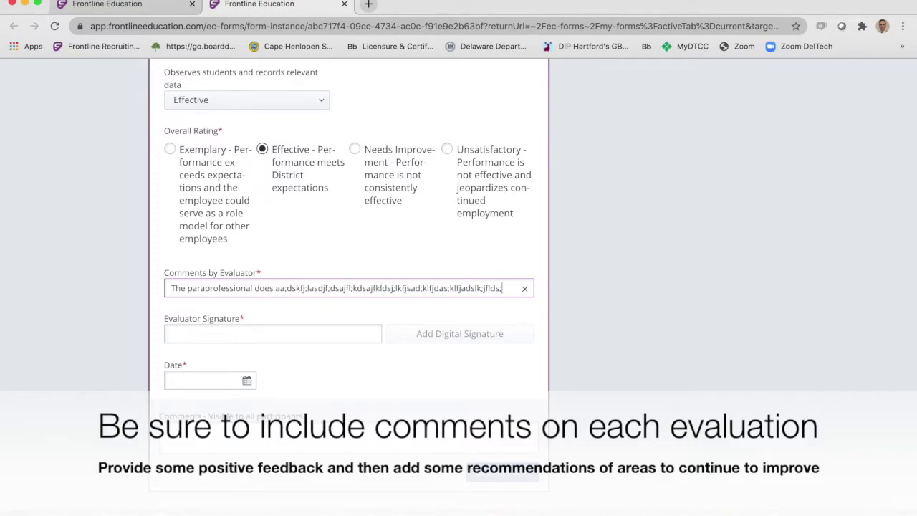
type("fj;lasdkjf;lkadfj;lkdsjfl;kdasjflkdasjfl;dsj;fdsjf;klsdajflkasdjfkl;dasjfl;kdsajf;lkdsajfl;kdsajfl;kdsajf;lkdsajfl;kdsajf;lkdsaj")
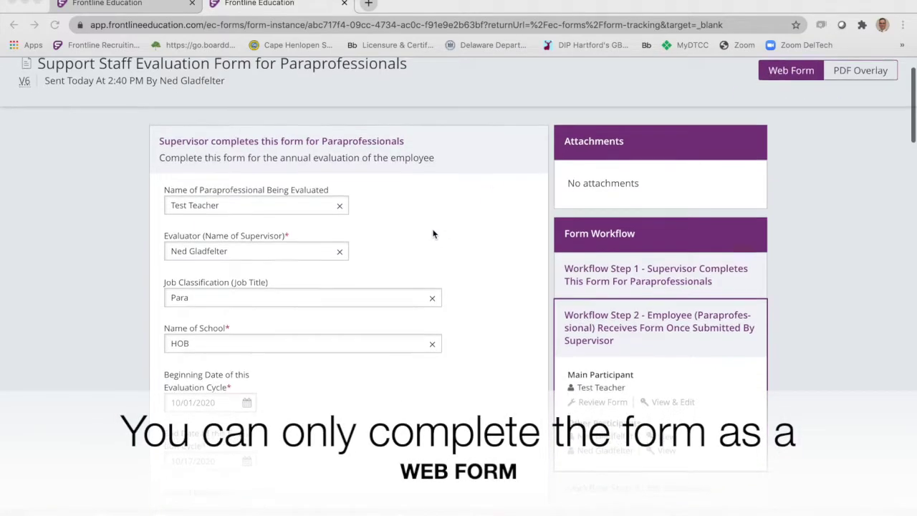
Switch to the PDF Overlay and scroll through the PDF's checked ratings.
scroll(437, 241, "down", 4)
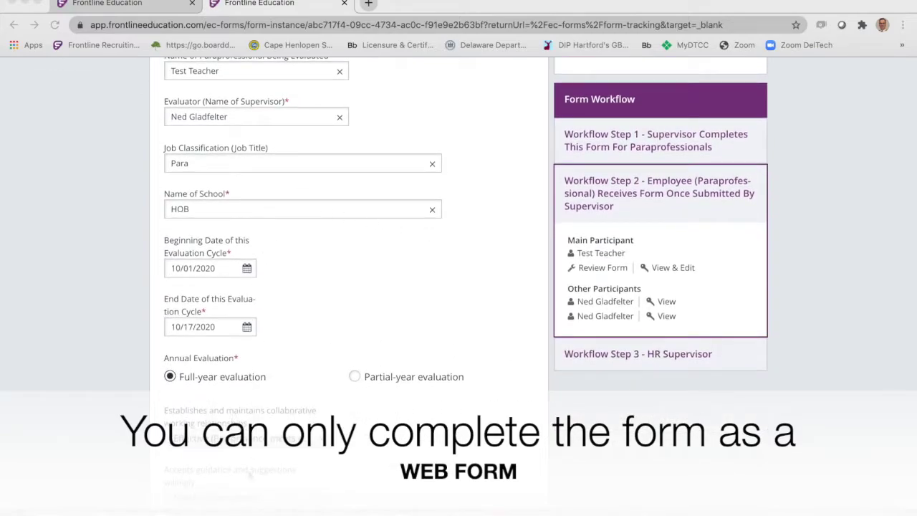
scroll(258, 195, "up", 1)
scroll(258, 193, "up", 2)
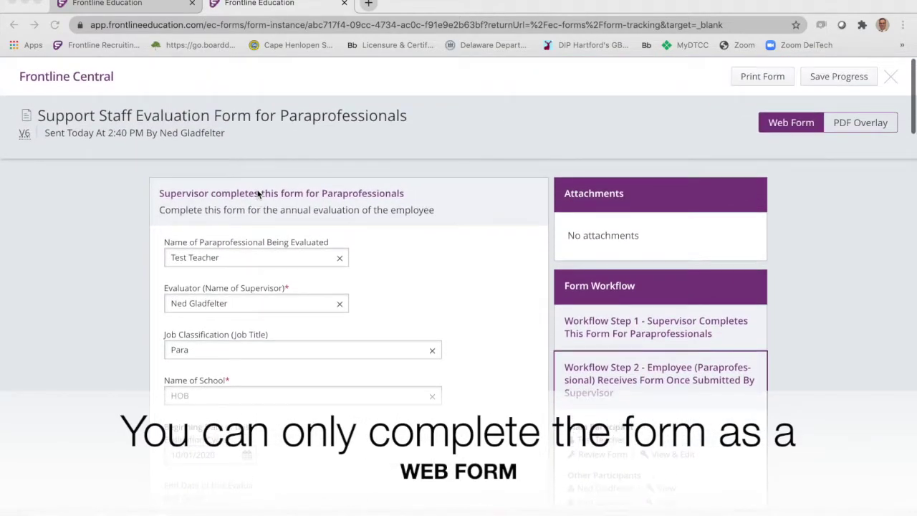
scroll(308, 192, "down", 1)
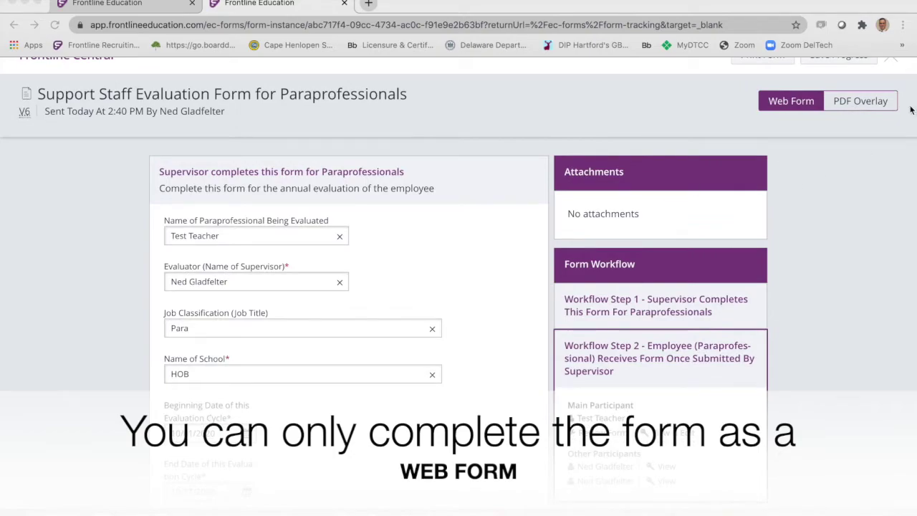
left_click(854, 104)
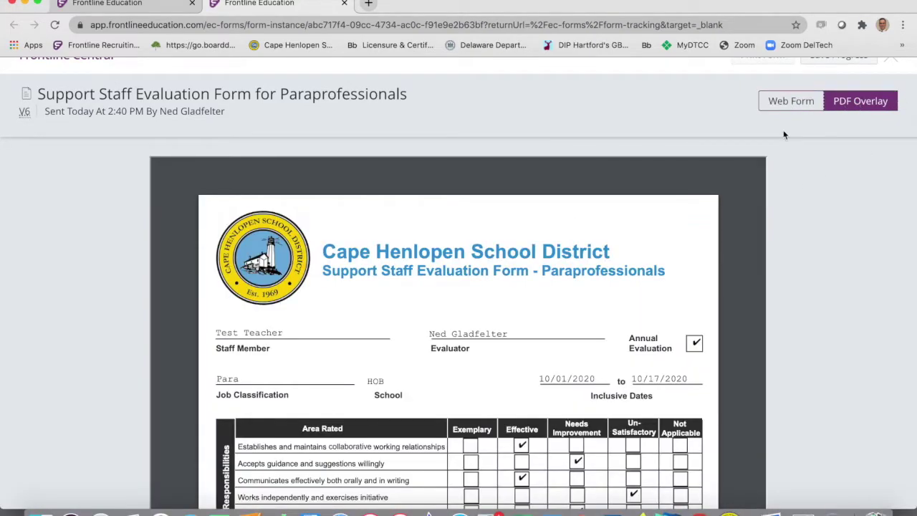
scroll(508, 276, "down", 1)
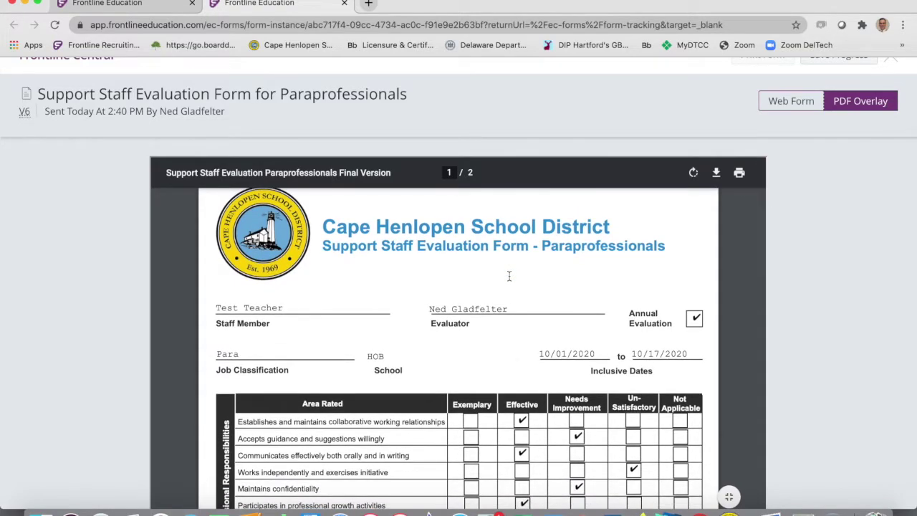
scroll(502, 275, "down", 2)
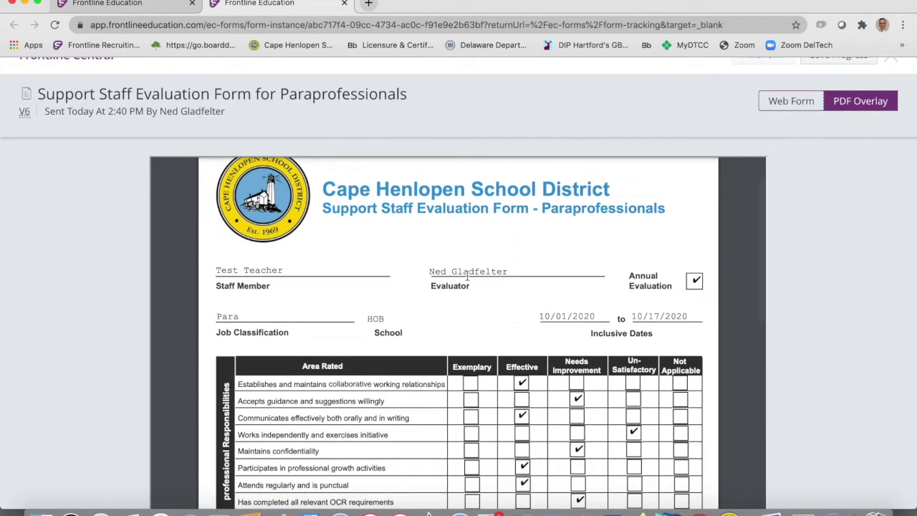
scroll(385, 306, "down", 3)
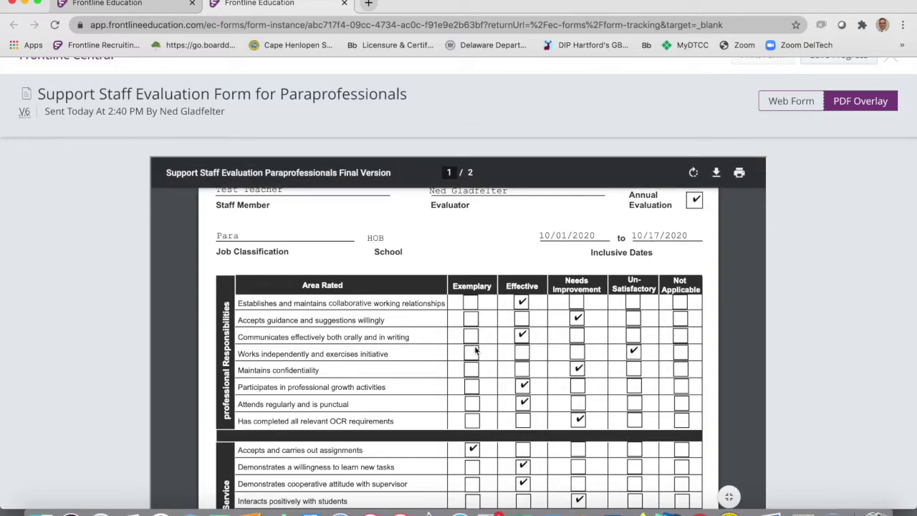
scroll(475, 348, "down", 2)
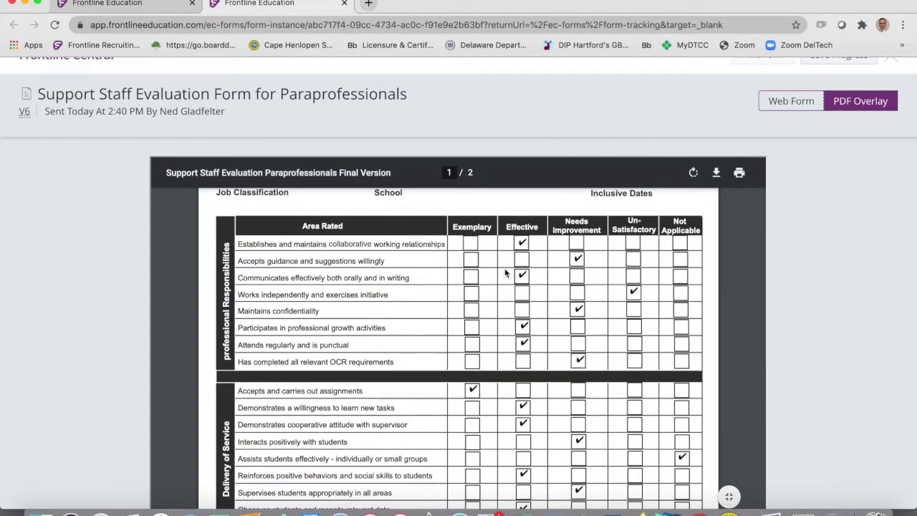
scroll(568, 355, "down", 5)
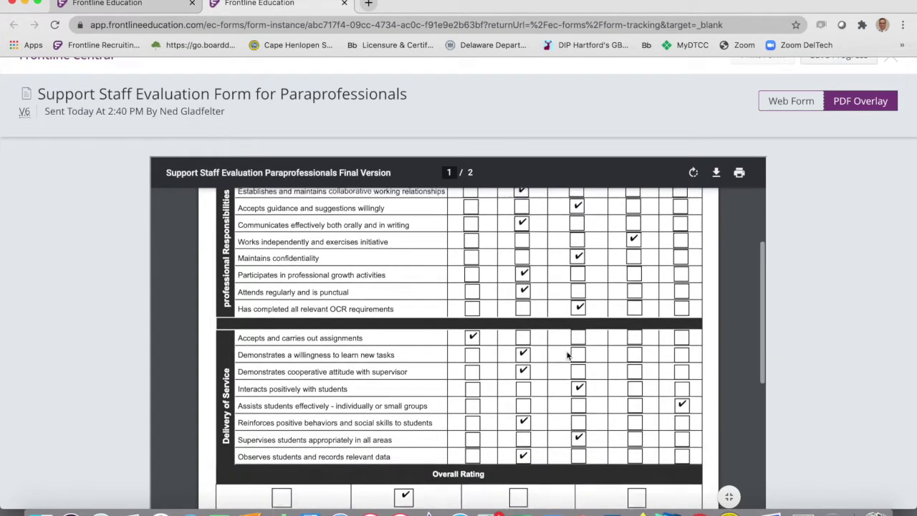
scroll(567, 355, "up", 2)
scroll(567, 356, "up", 3)
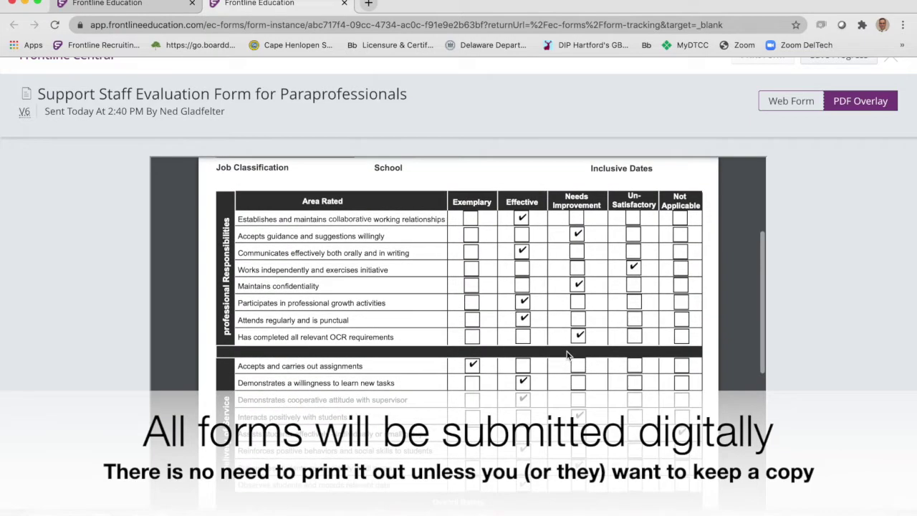
scroll(567, 356, "down", 1)
scroll(567, 355, "down", 3)
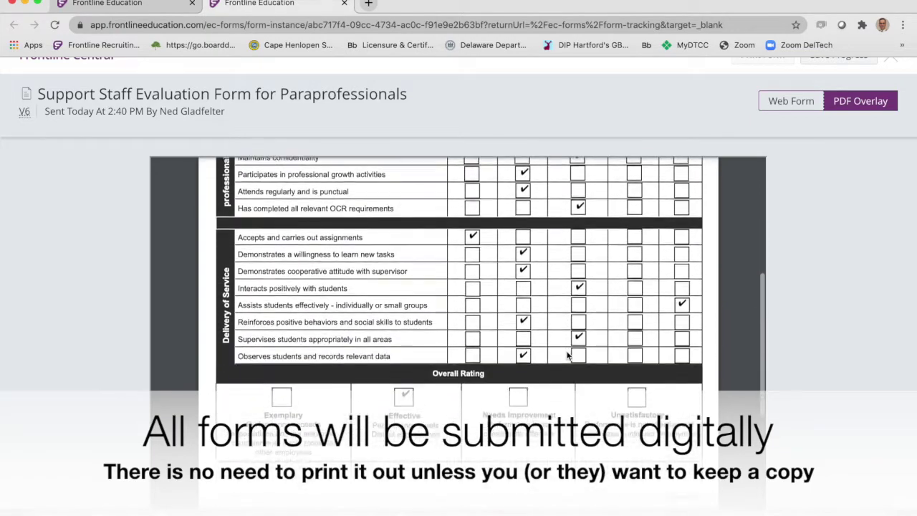
scroll(567, 355, "up", 15)
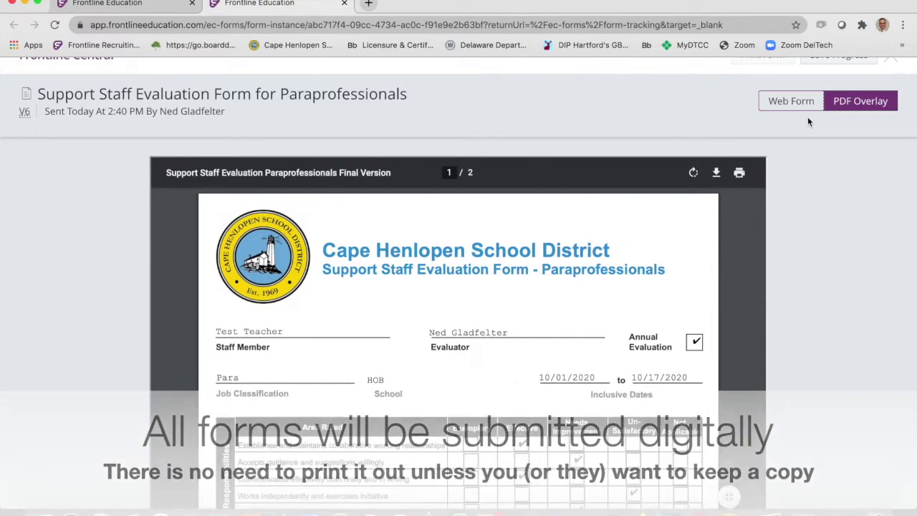
Return to the Web Form and scroll through the entered values.
left_click(795, 102)
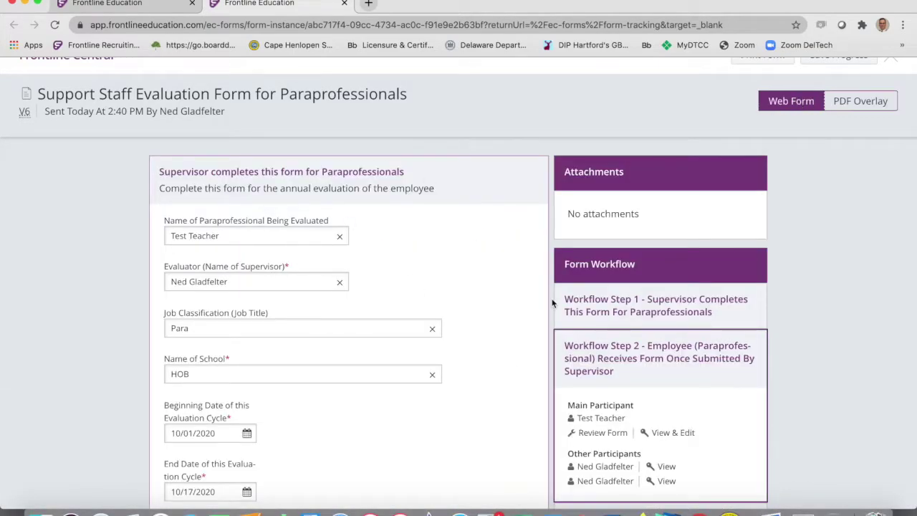
scroll(780, 236, "up", 1)
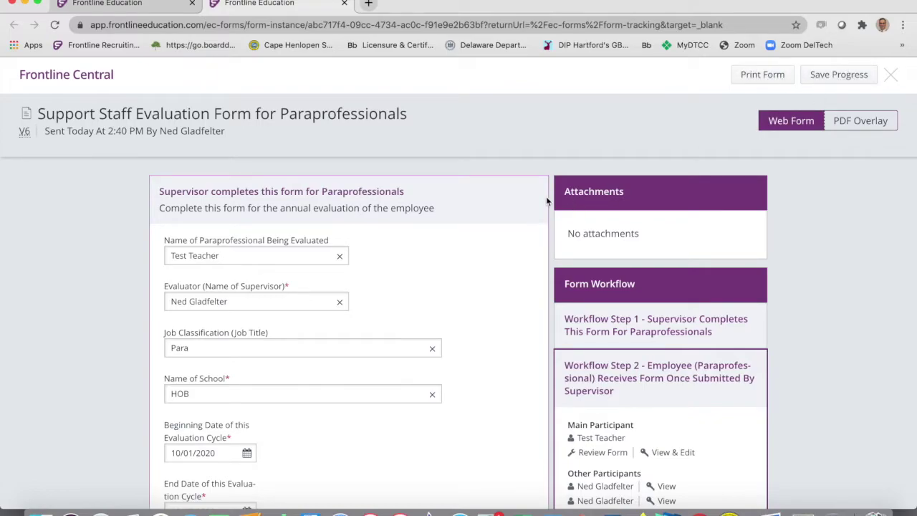
scroll(467, 200, "down", 1)
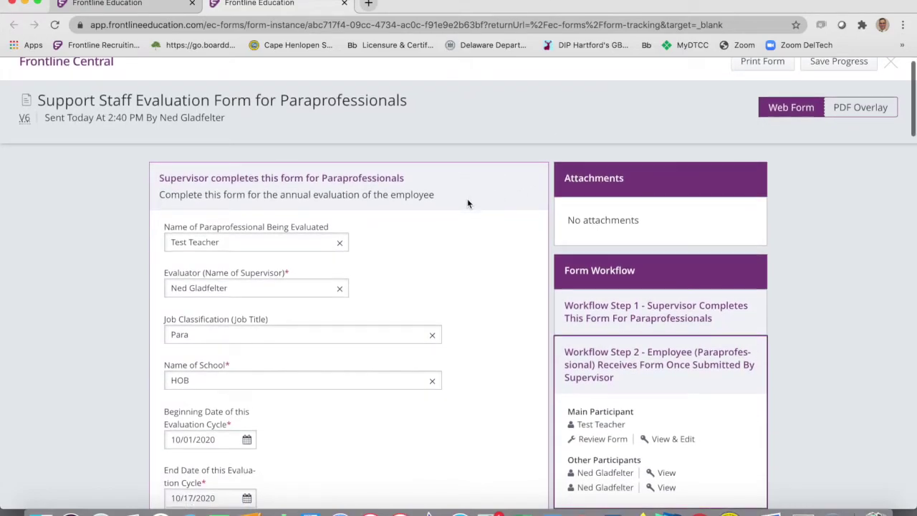
scroll(402, 254, "down", 15)
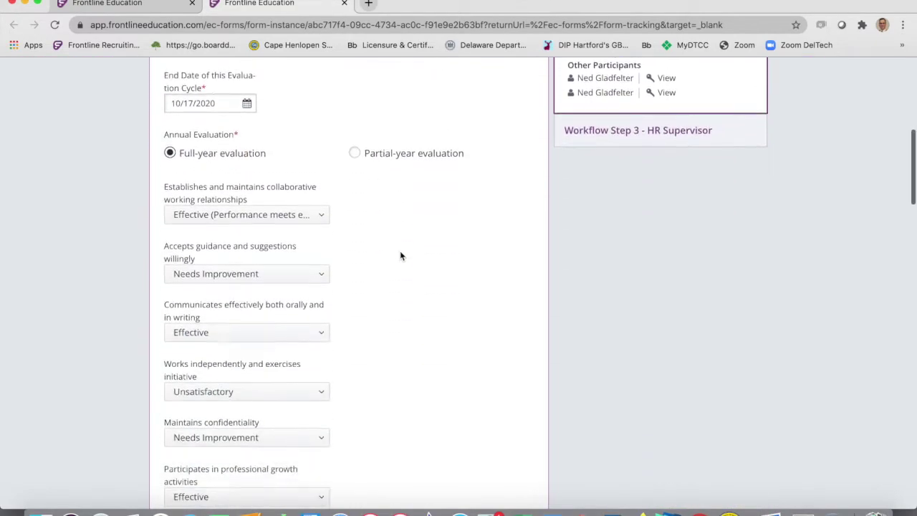
scroll(400, 256, "down", 5)
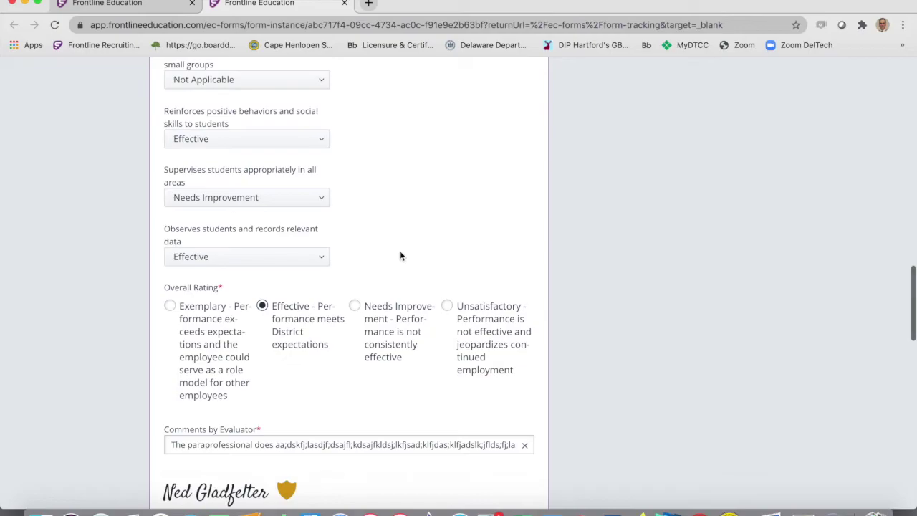
scroll(401, 255, "down", 3)
scroll(401, 255, "up", 20)
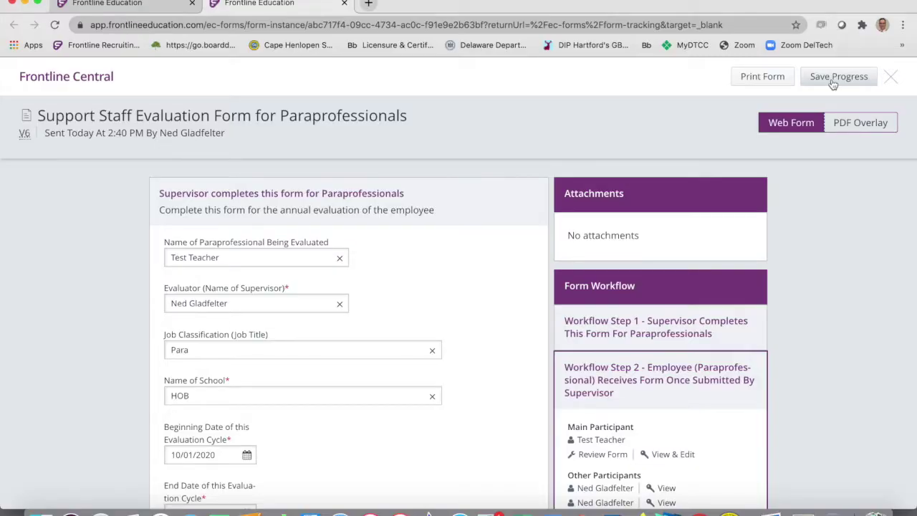
Preview the evaluation as a PDF, reviewing ratings and comments, then return to the Web Form.
scroll(436, 287, "down", 1)
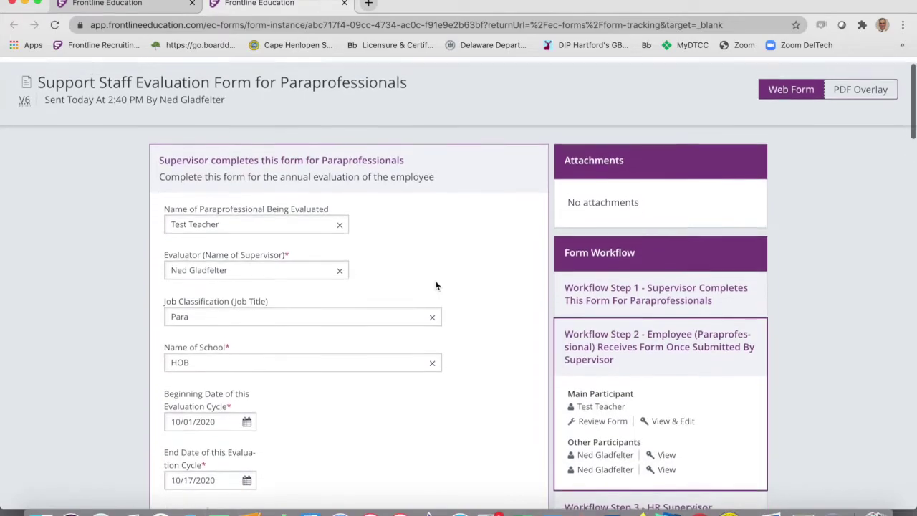
left_click(856, 95)
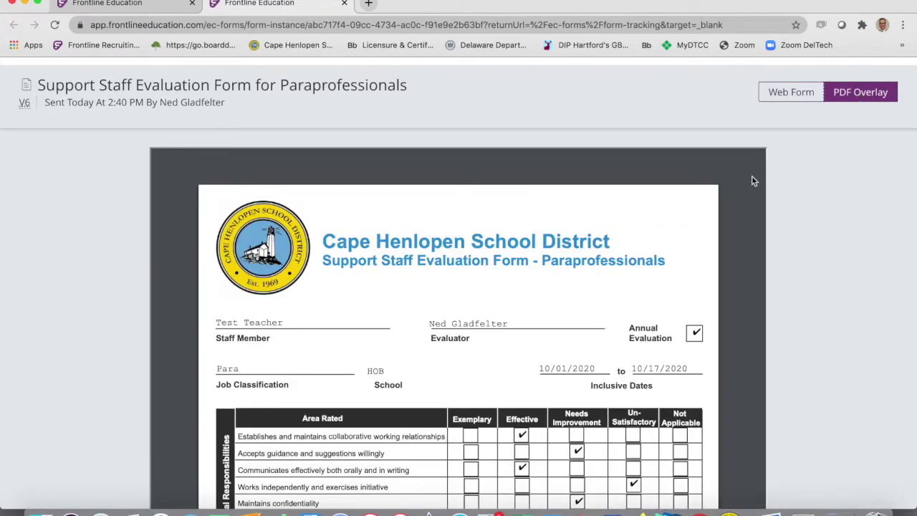
scroll(432, 341, "down", 3)
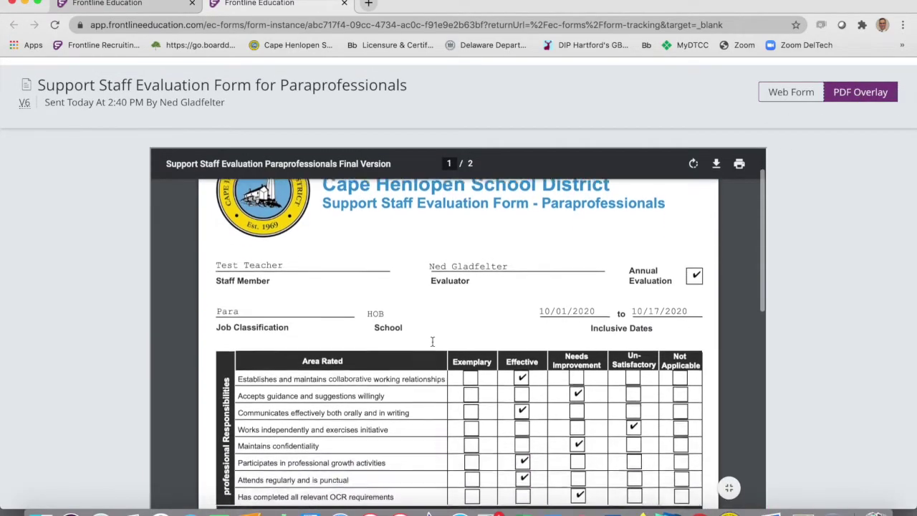
scroll(525, 336, "down", 4)
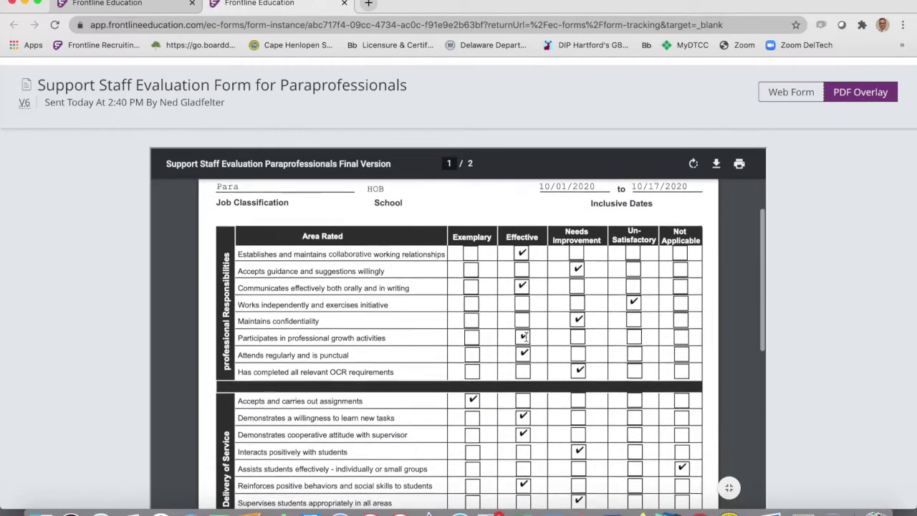
scroll(525, 336, "up", 2)
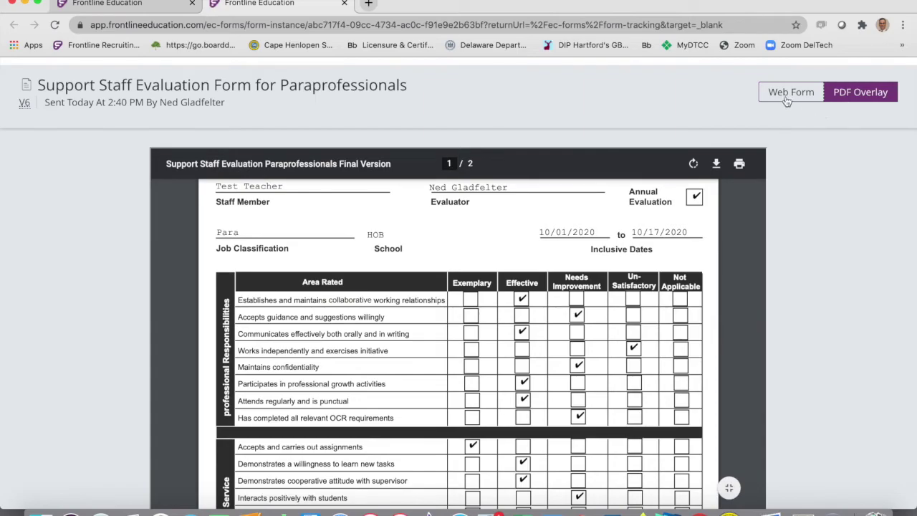
scroll(560, 275, "down", 1)
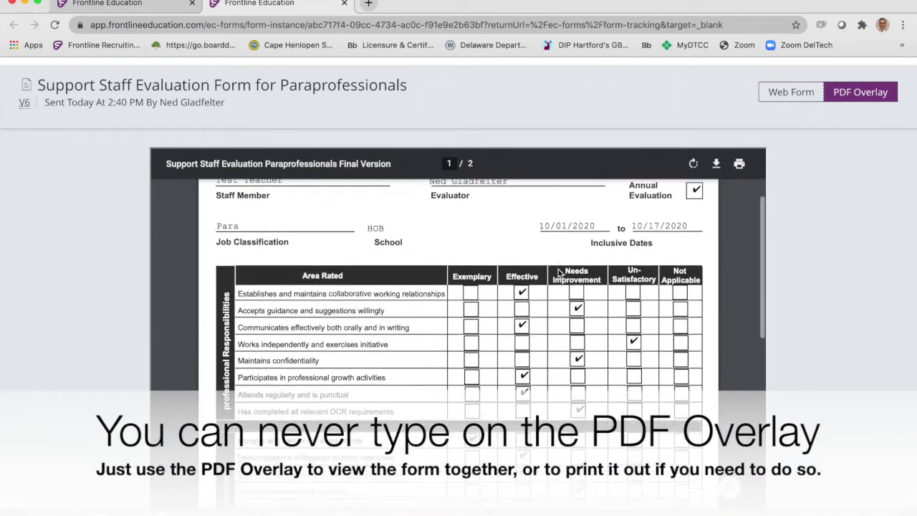
scroll(560, 274, "down", 1)
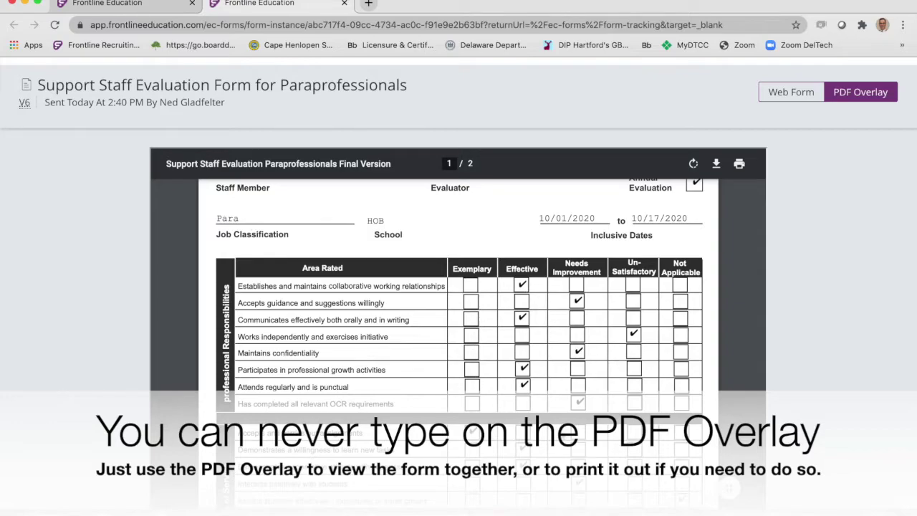
left_click(786, 94)
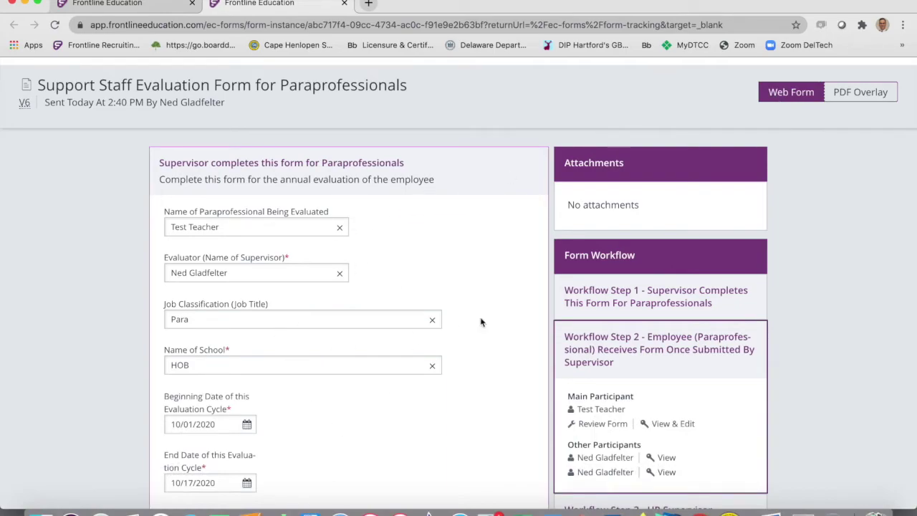
Preview the PDF again down to its end, then go back to the Web Form.
left_click(859, 93)
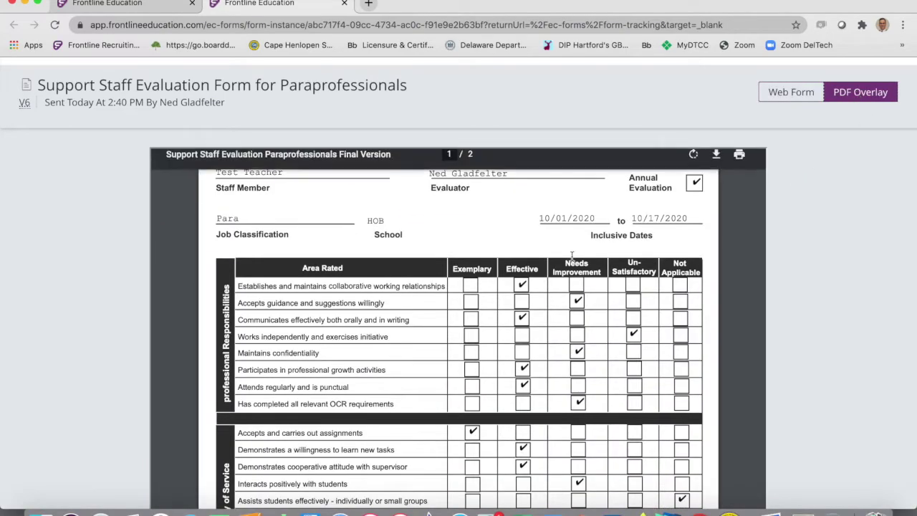
scroll(566, 265, "down", 5)
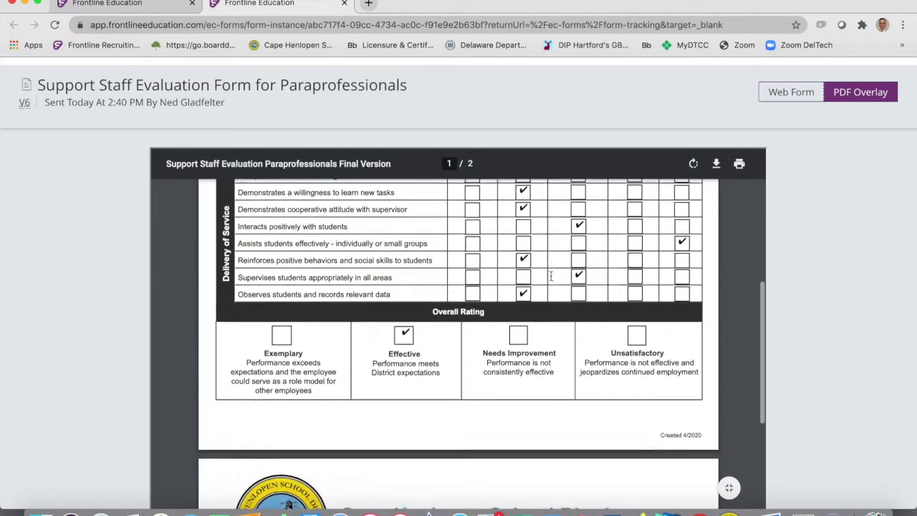
scroll(551, 277, "down", 1)
scroll(551, 276, "down", 5)
scroll(551, 275, "down", 7)
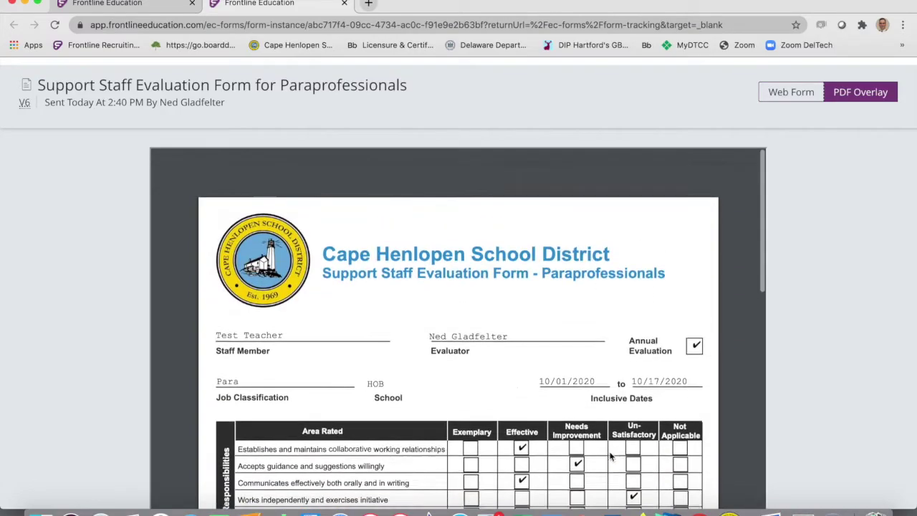
left_click(793, 93)
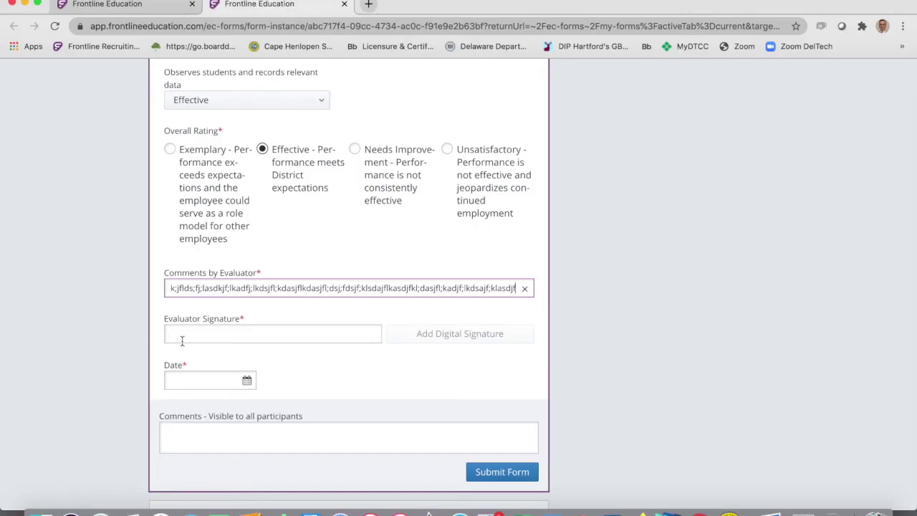
Enter the evaluator's name and apply the digital signature.
key("Tab")
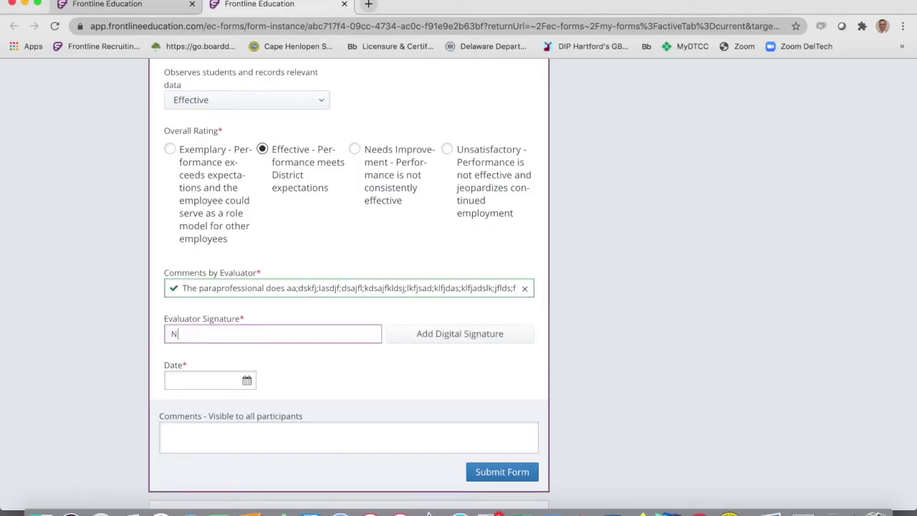
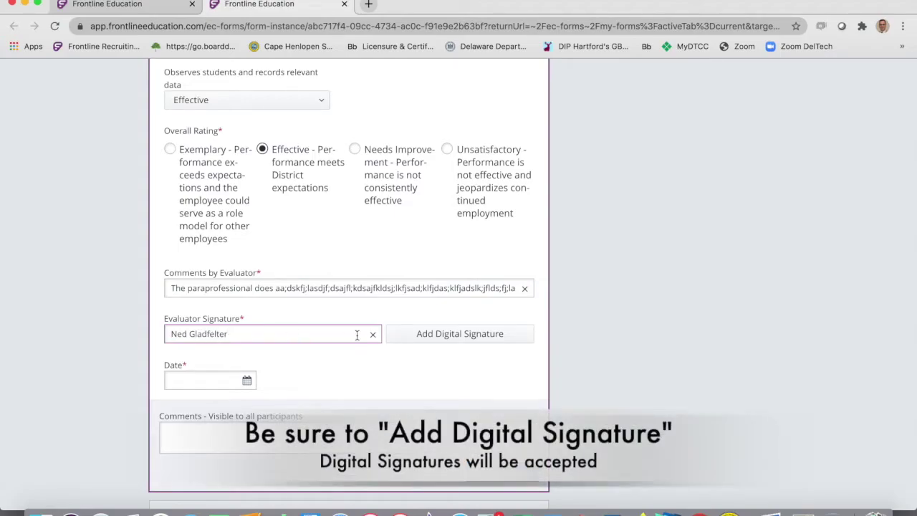
left_click(429, 334)
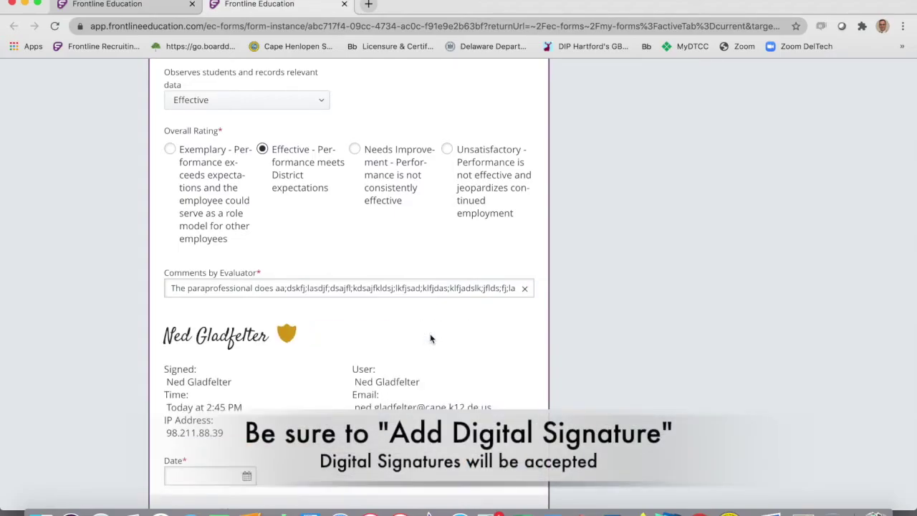
Date it 10/25/2020, paste the meeting note as a comment to all, and submit.
scroll(430, 339, "down", 5)
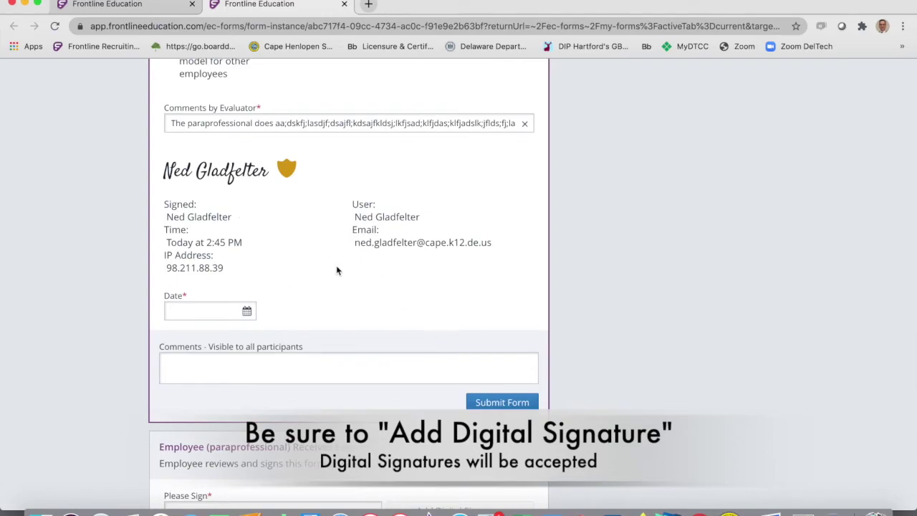
left_click(205, 311)
left_click(180, 468)
scroll(358, 260, "down", 3)
left_click(276, 280)
type("I have scheduled a meeting for us to preview this evaluation together this Wednesday at 3PM.")
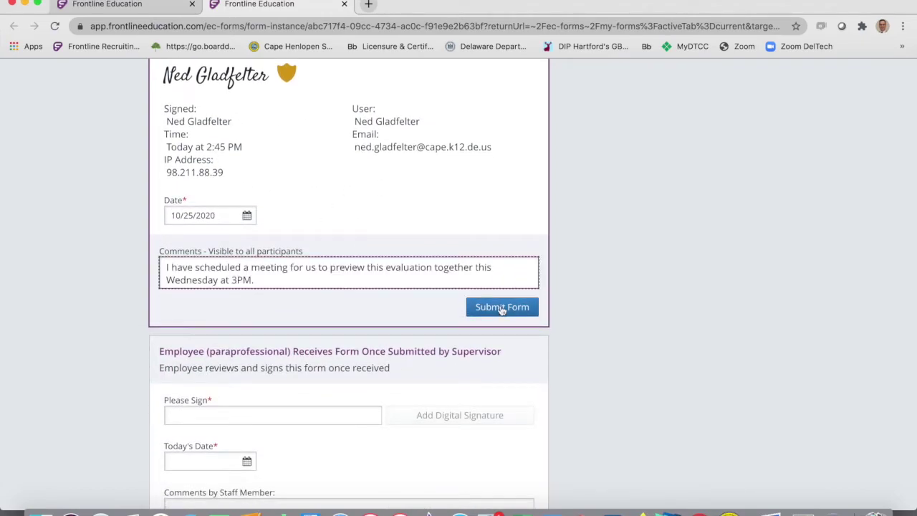
left_click(502, 308)
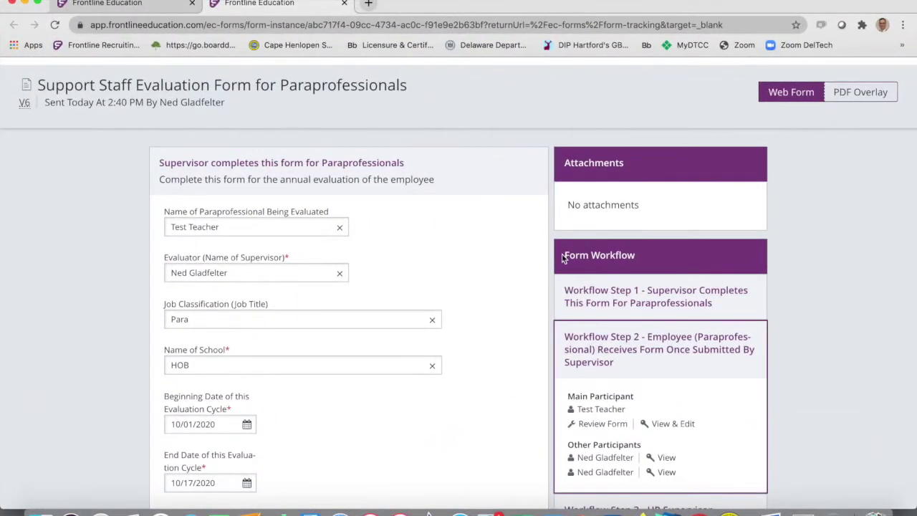
scroll(597, 265, "down", 2)
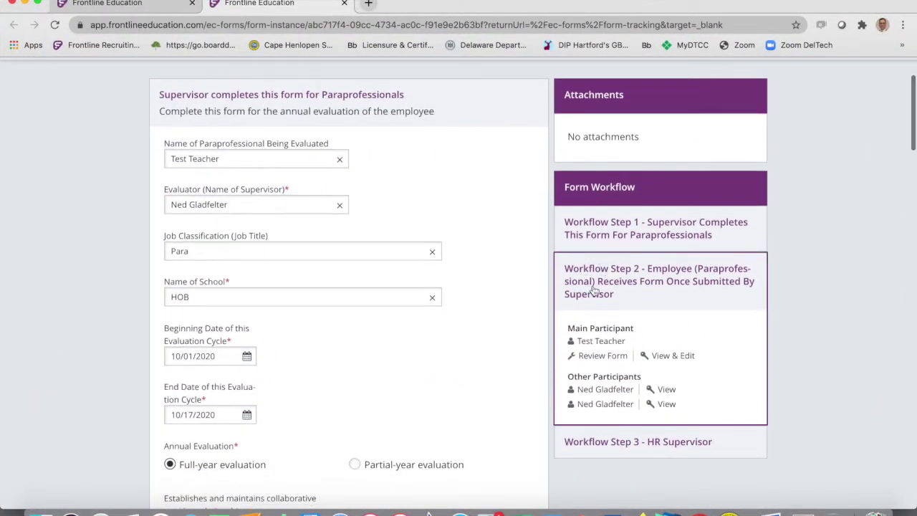
scroll(597, 286, "down", 2)
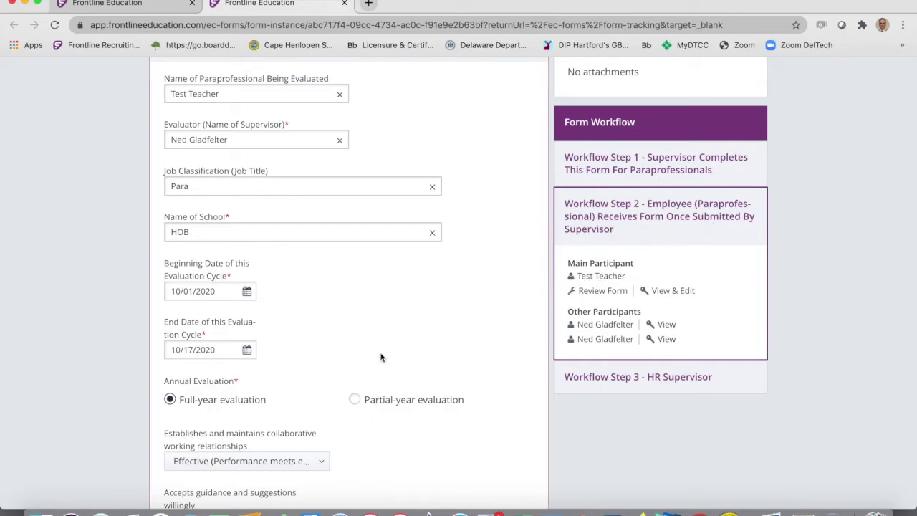
scroll(381, 357, "down", 11)
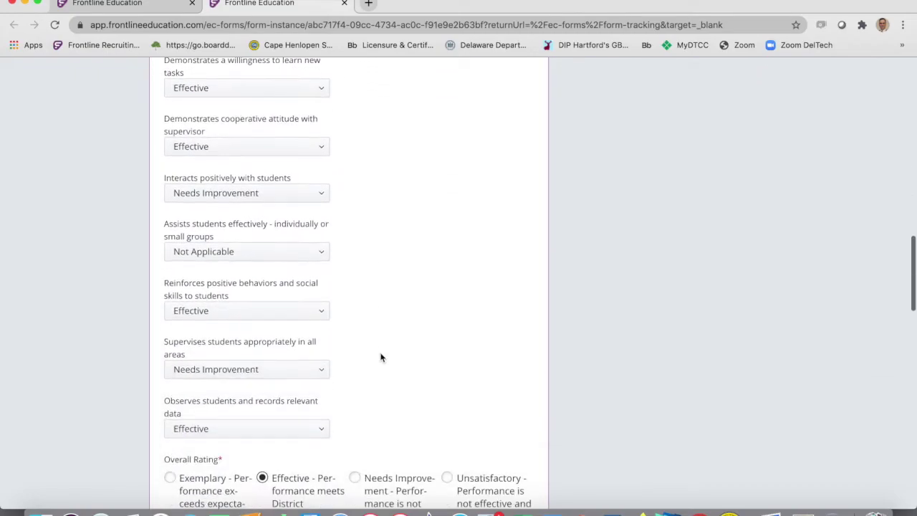
scroll(380, 357, "down", 9)
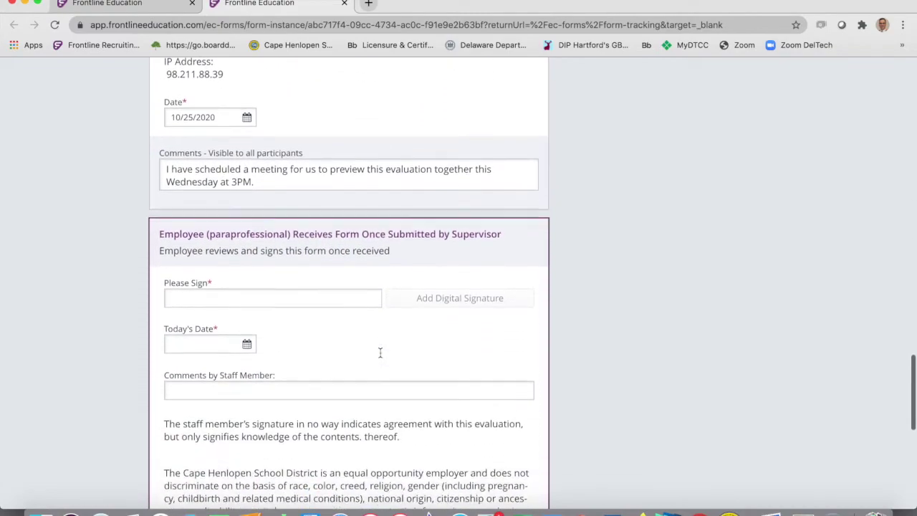
scroll(380, 353, "down", 1)
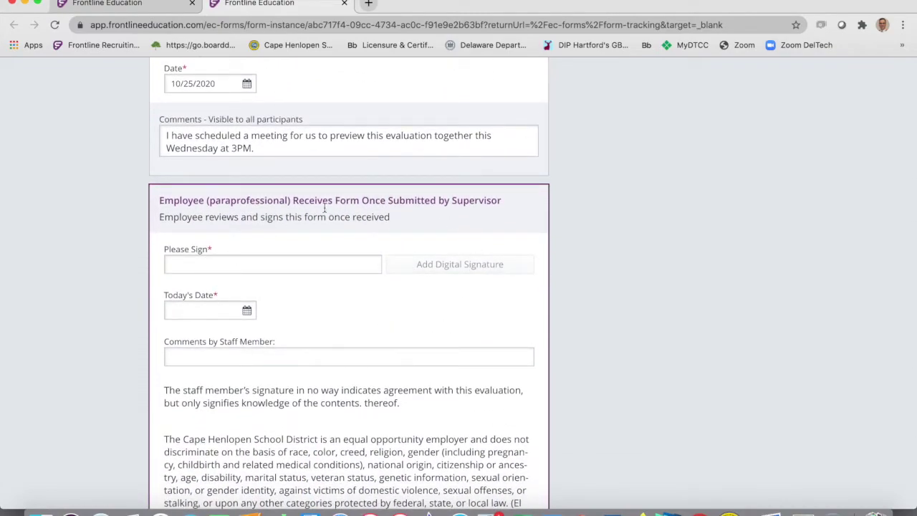
Apply the employee's digital signature and set today's date to 10/28/2020.
left_click(203, 262)
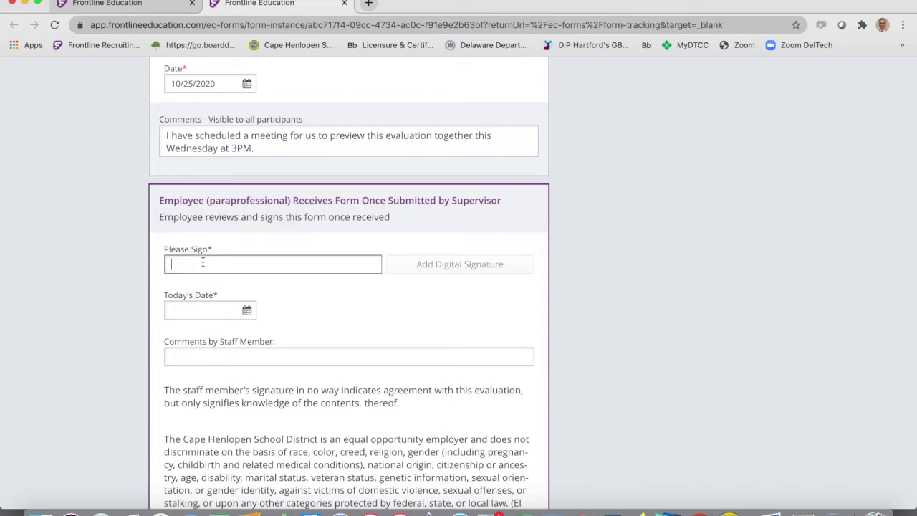
type("Test Teacher (Para")
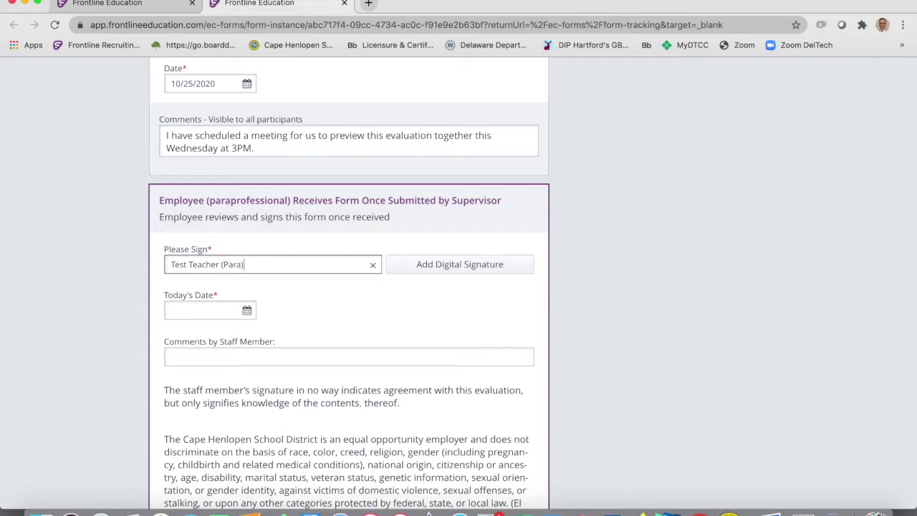
left_click(434, 263)
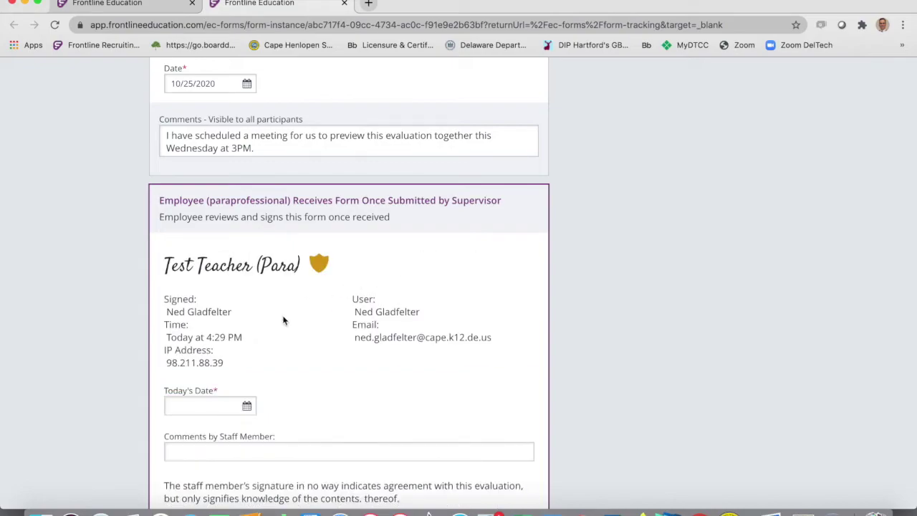
scroll(284, 320, "down", 3)
left_click(246, 257)
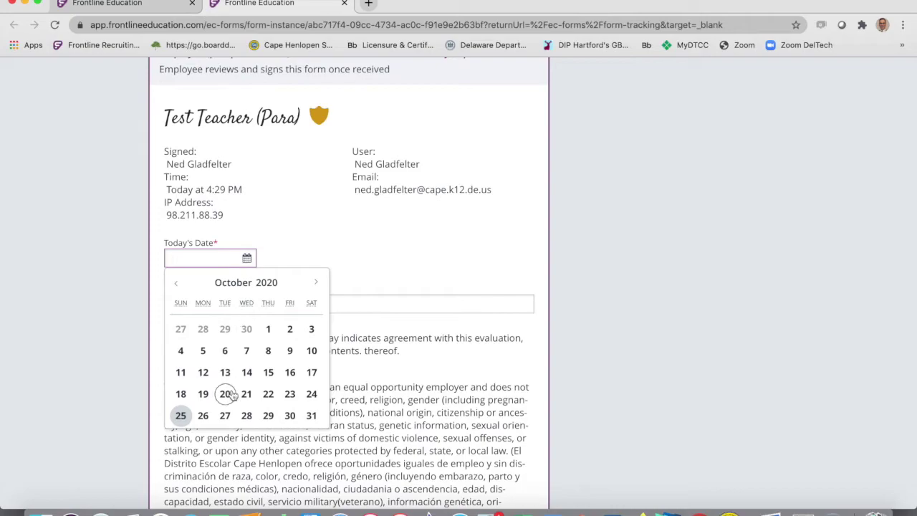
left_click(246, 417)
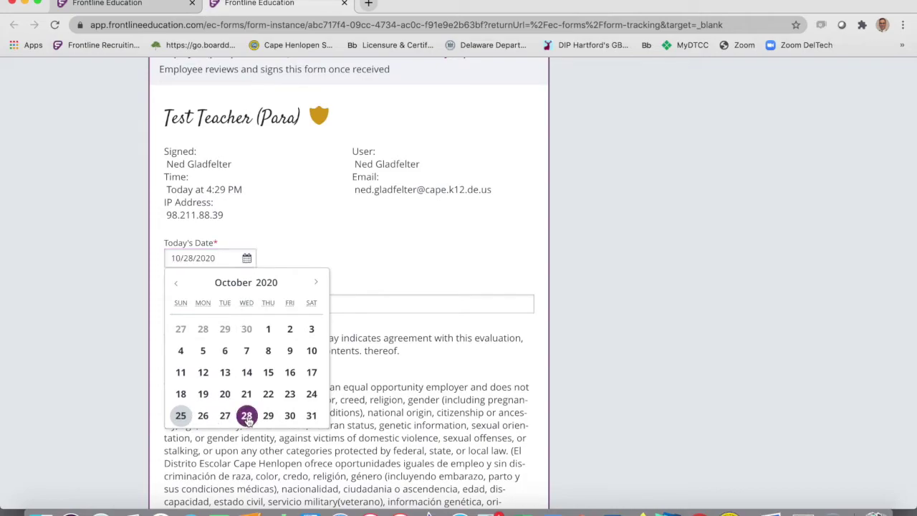
Add the staff comment 'I agree with' and mark the form as reviewed.
left_click(220, 305)
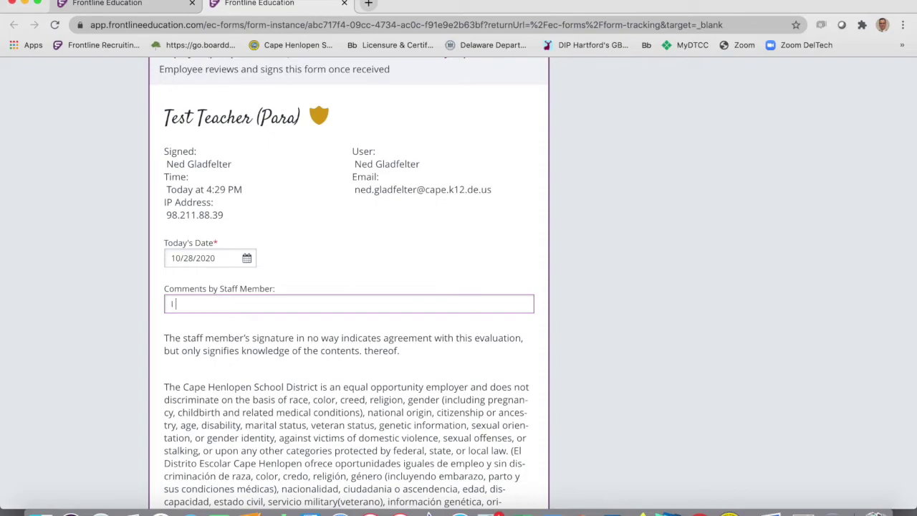
type("I agree with this evaluation but I......")
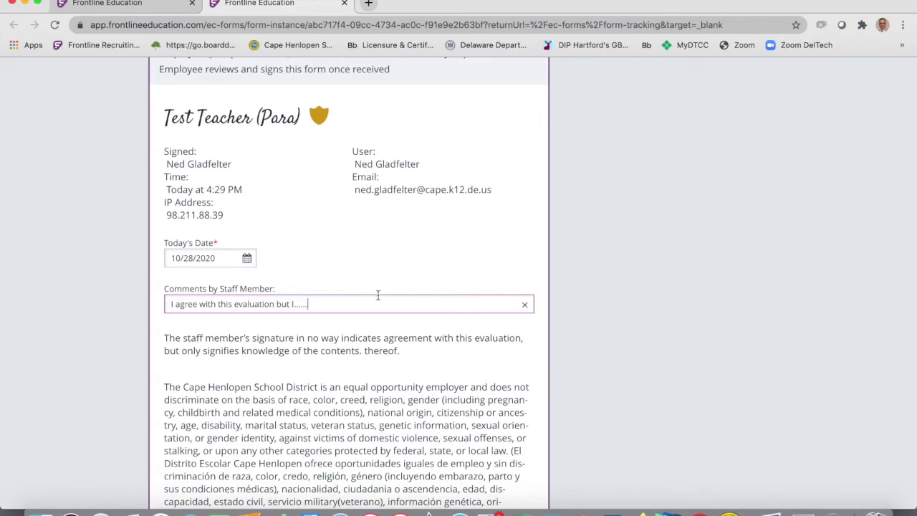
scroll(386, 302, "down", 5)
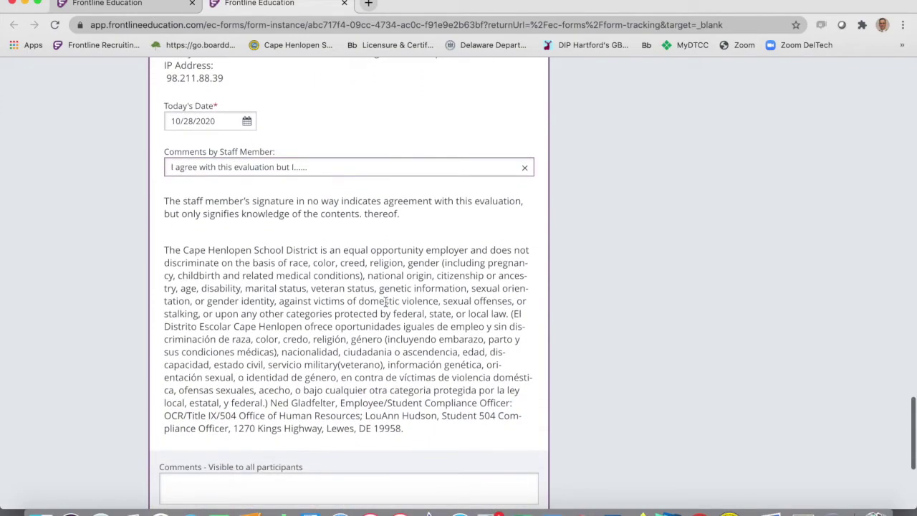
scroll(386, 301, "down", 7)
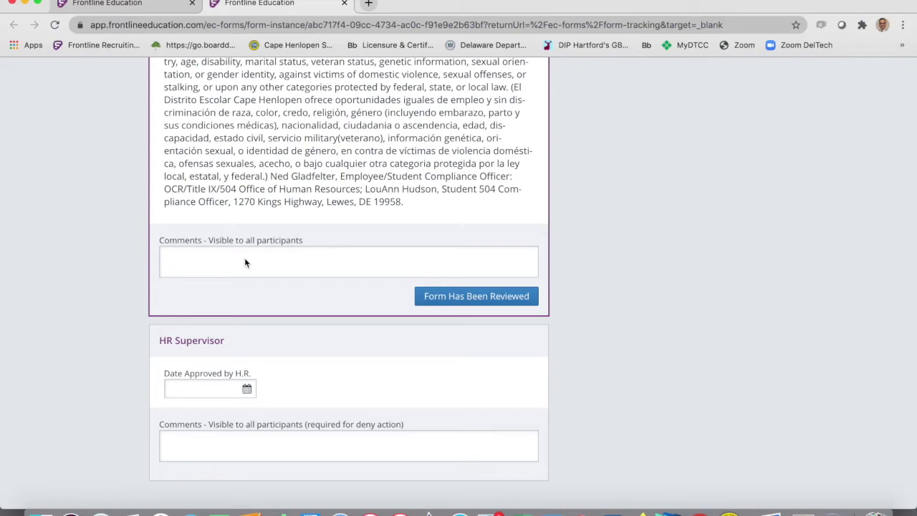
left_click(477, 297)
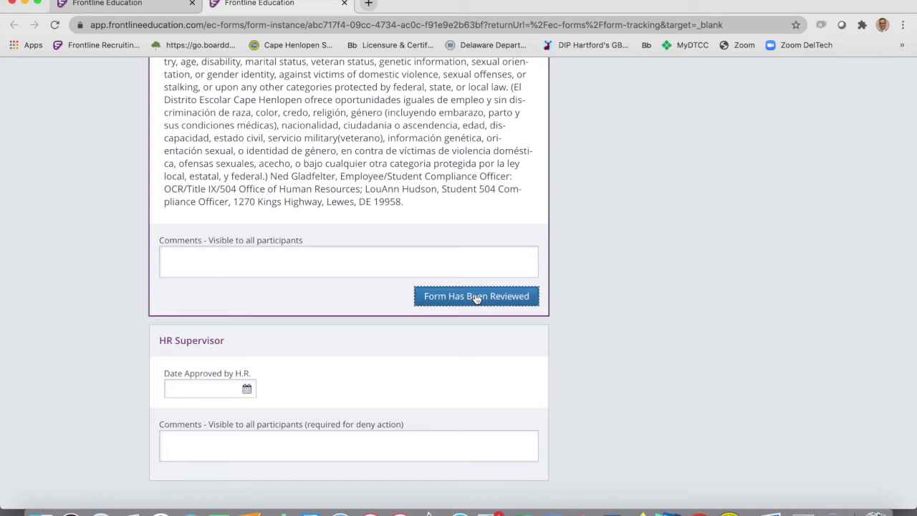
Confirm Form Has Been Reviewed and check the evaluation's workflow steps in Track Forms.
left_click(477, 297)
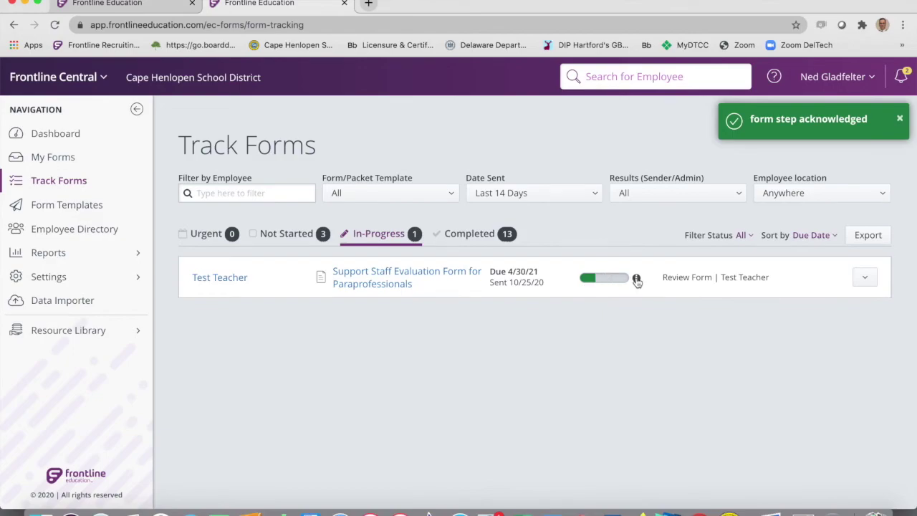
mouse_move(636, 279)
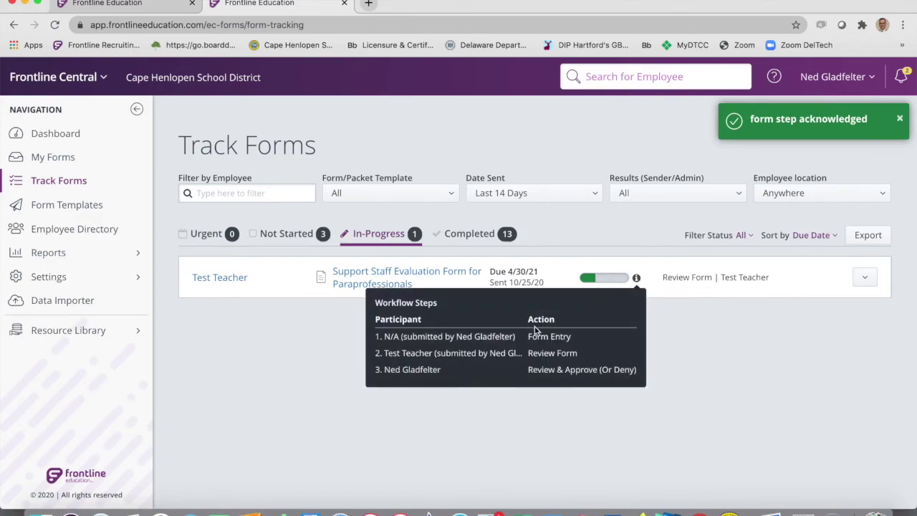